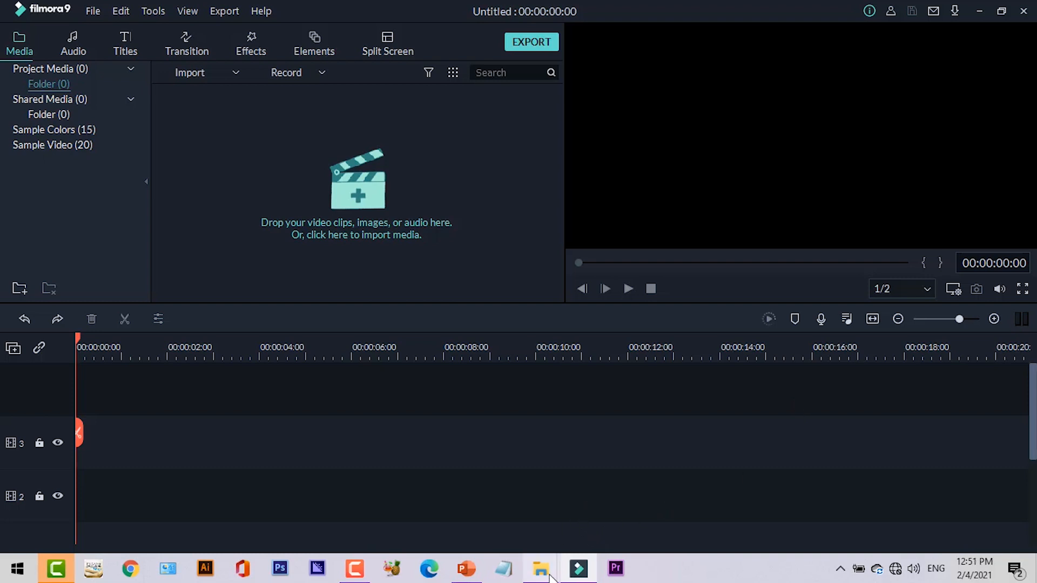
- Import the stock clip of the boy reading the Quran from the Free Stock Videos folder into the Filmora project media
mouse_move(540, 568)
double_click(556, 128)
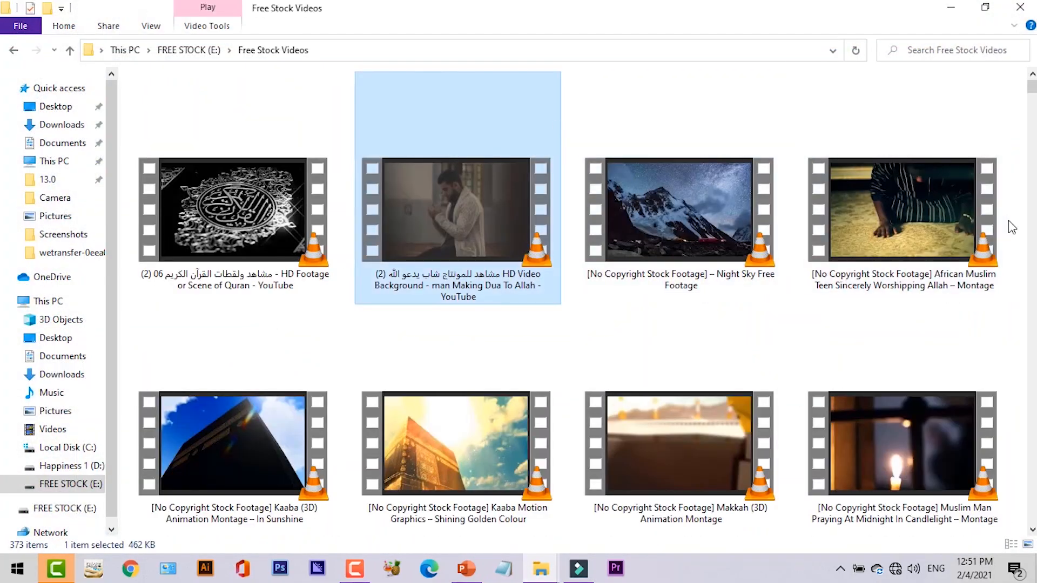
scroll(1029, 118, "down", 10)
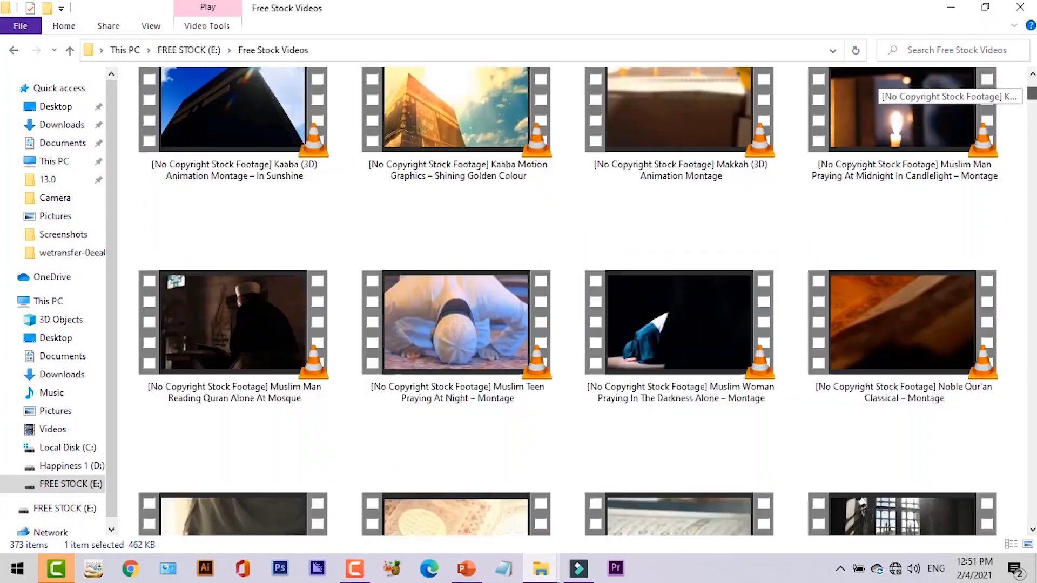
scroll(863, 107, "down", 5)
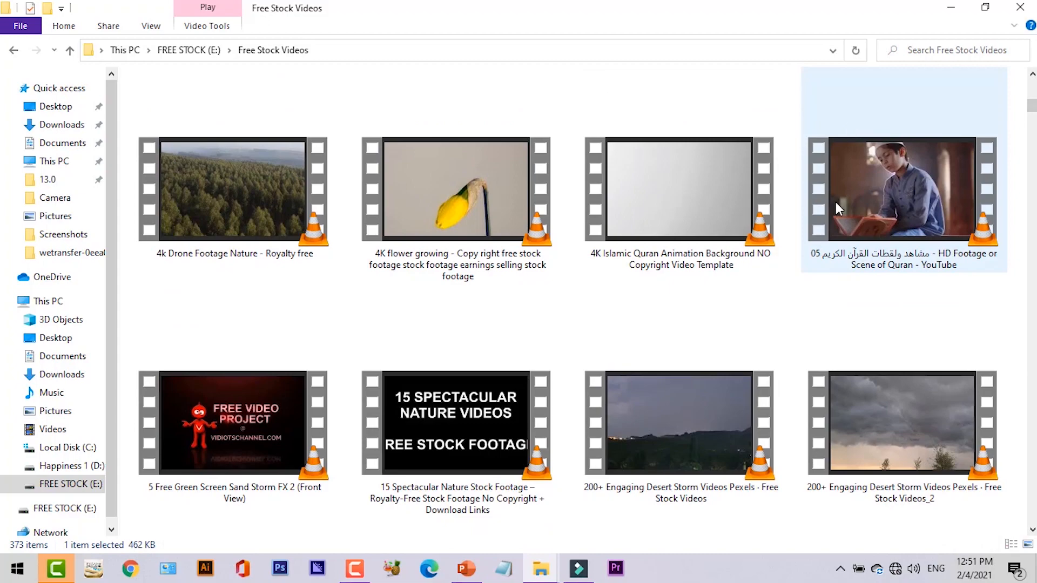
left_click_drag(835, 202, 361, 286)
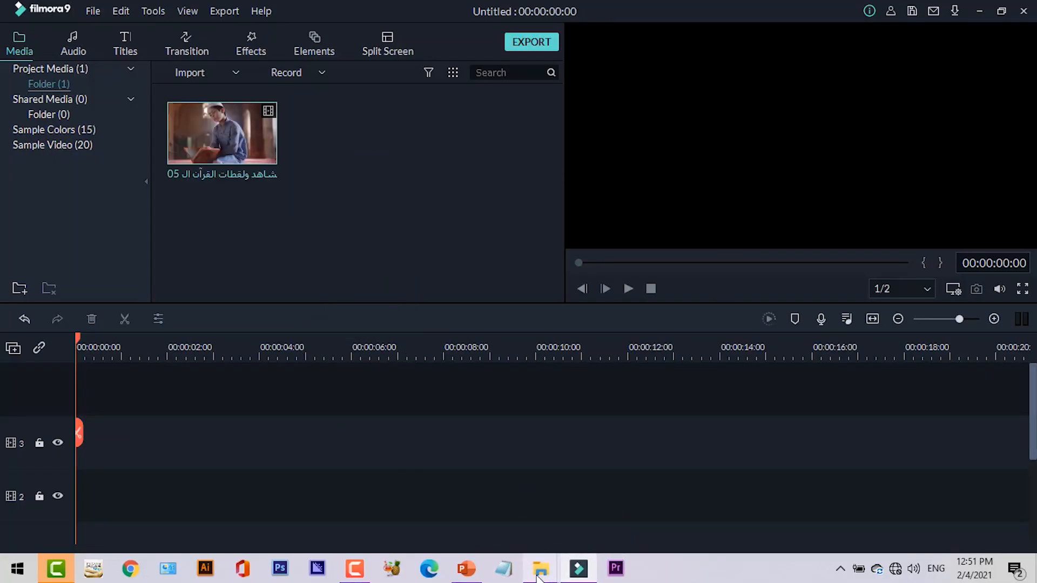
- Import the 170801 image from the Islamic folder in Background Pictures and place it at the start of video track 2
mouse_move(541, 567)
left_click(622, 492)
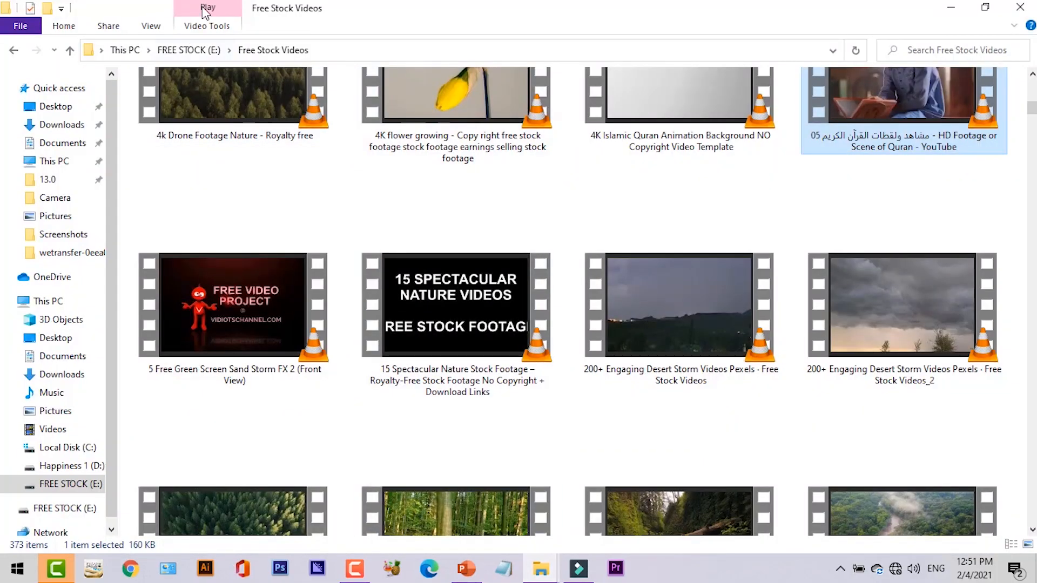
left_click(188, 50)
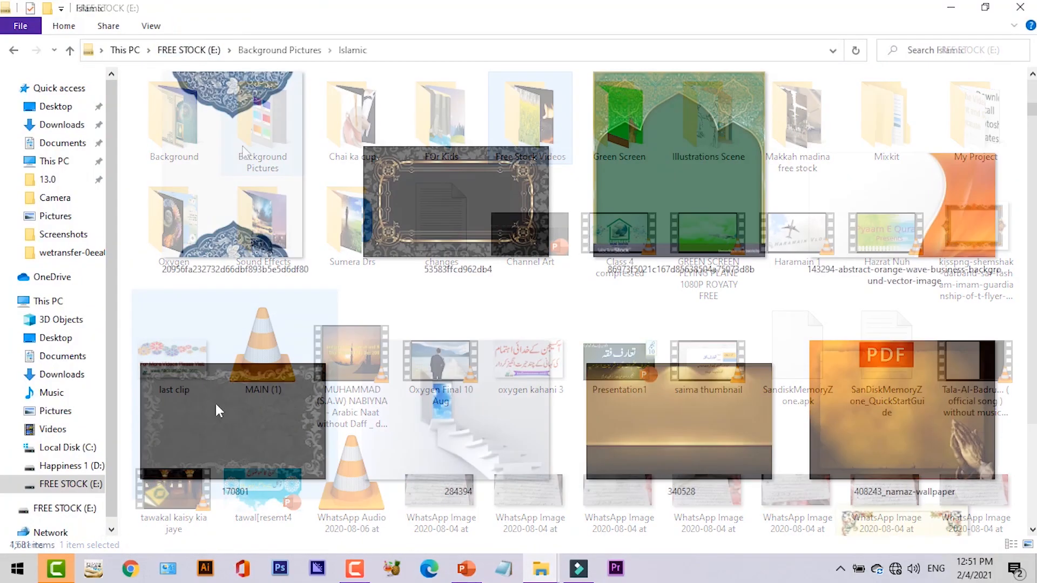
left_click_drag(217, 407, 399, 245)
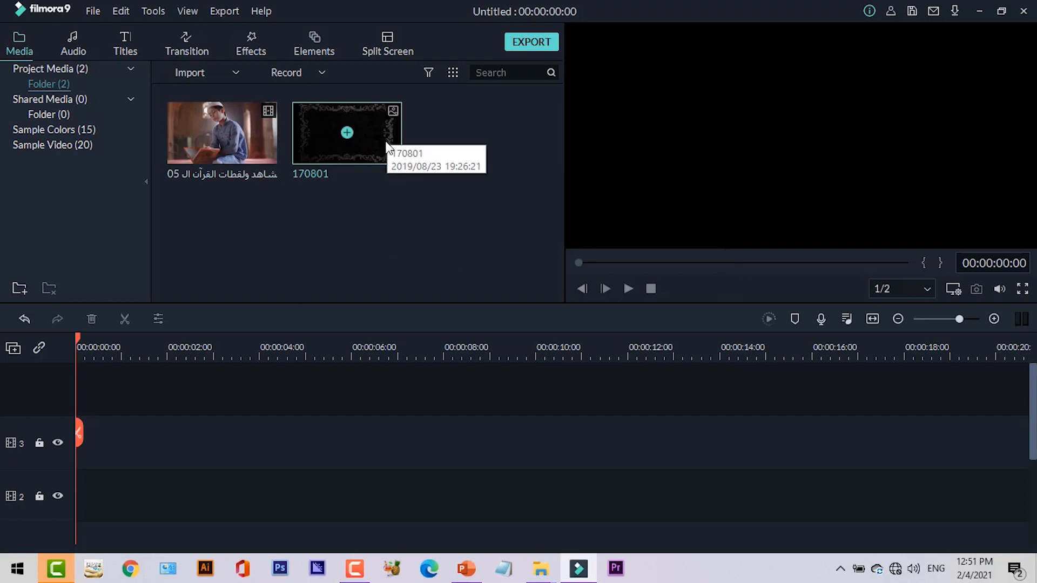
left_click_drag(398, 147, 76, 507)
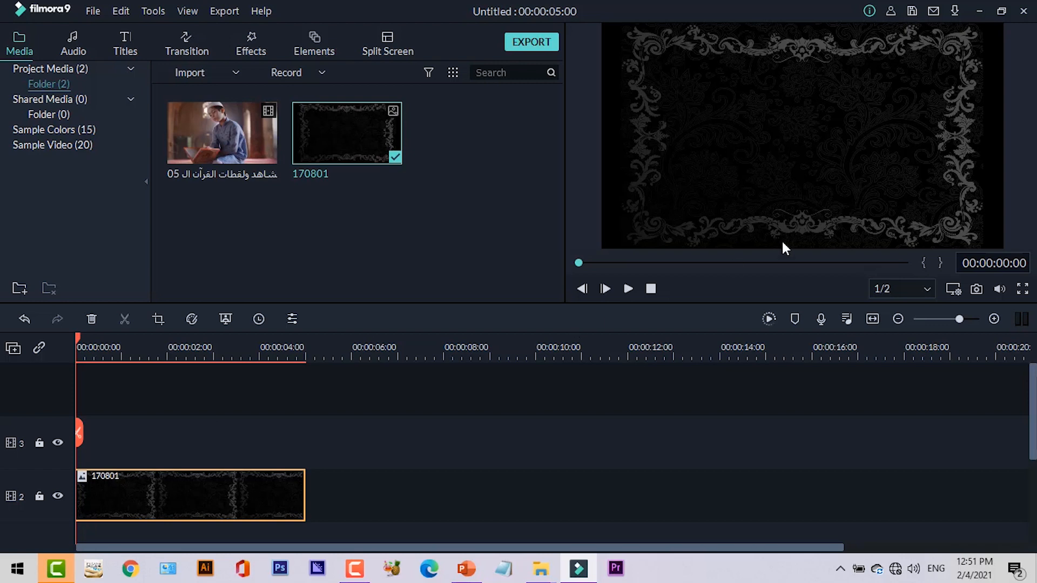
left_click_drag(474, 352, 241, 352)
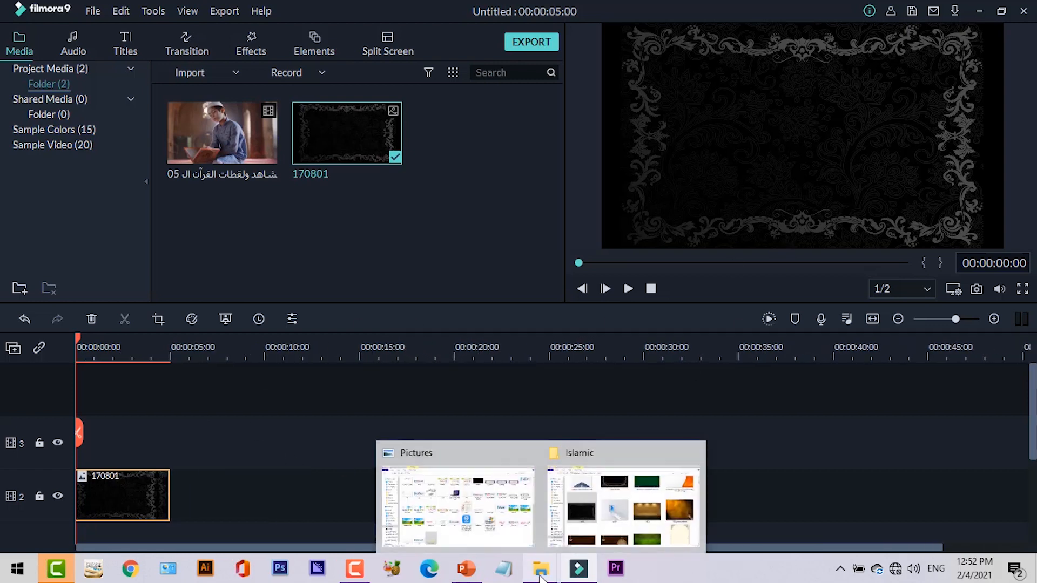
- Switch to PowerPoint and save the white heading text box as a PNG picture named "qrni ayt"
left_click(466, 568)
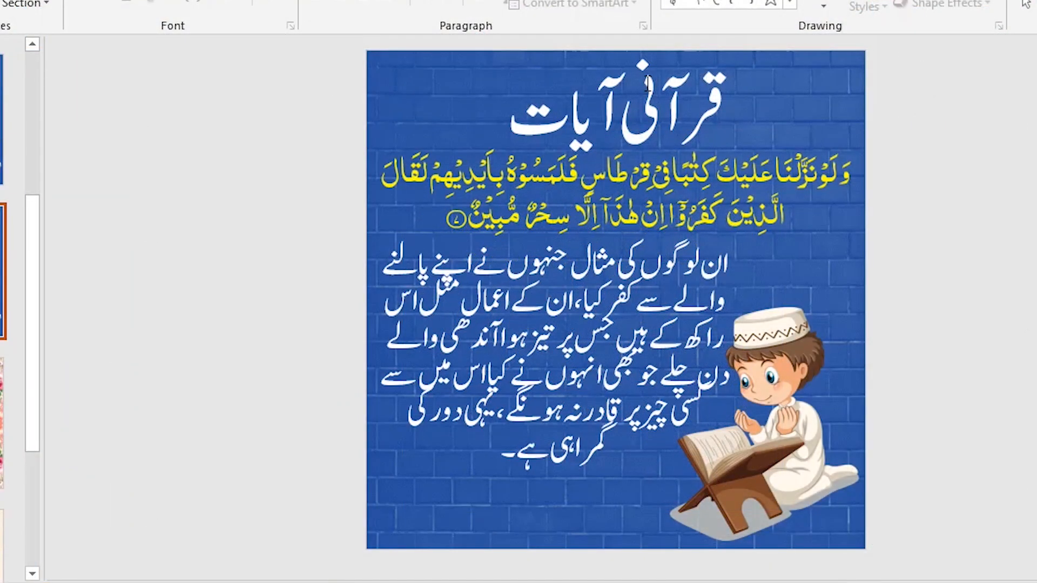
left_click(647, 82)
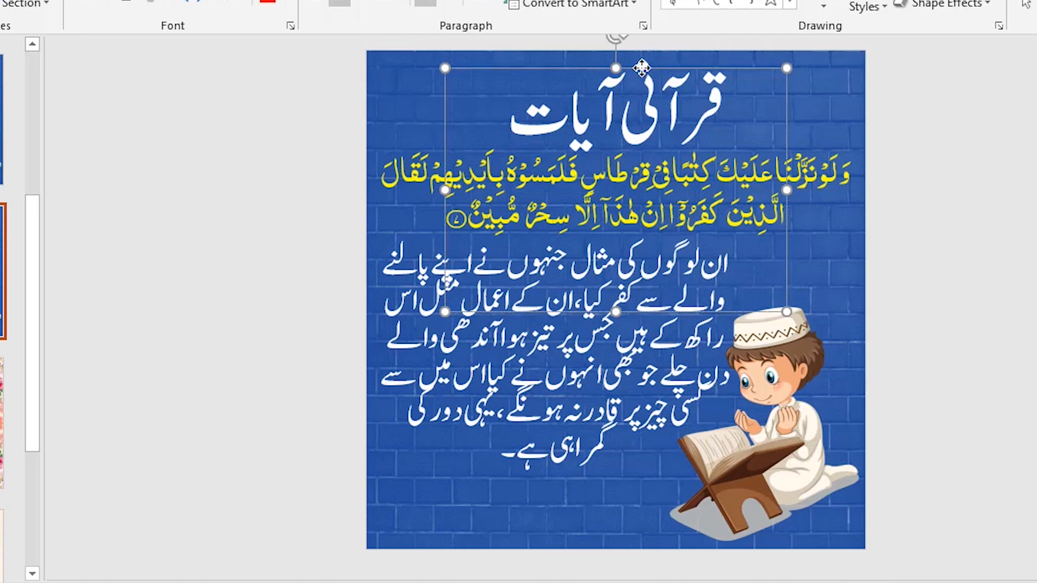
right_click(642, 68)
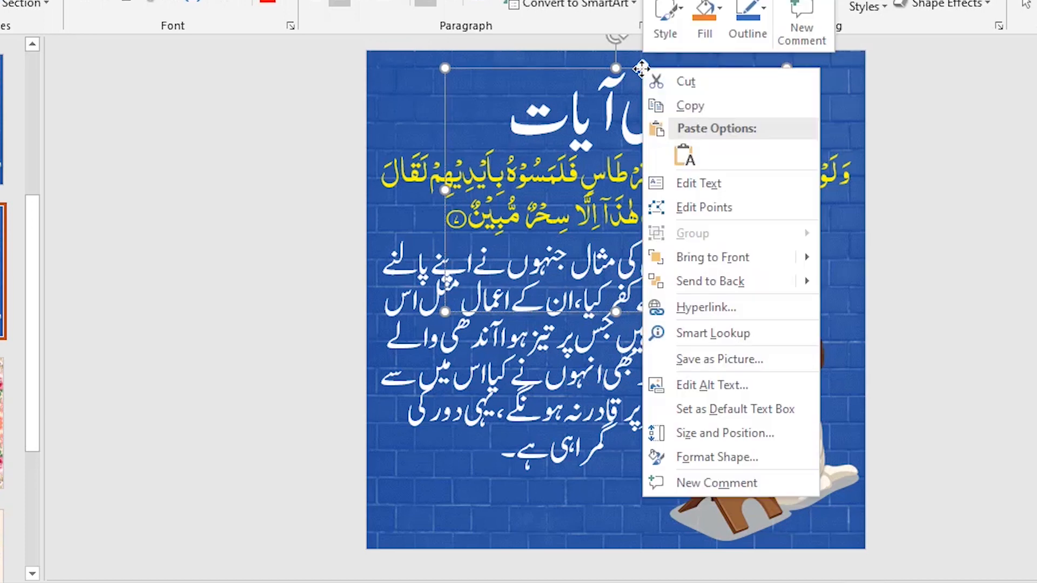
left_click(721, 358)
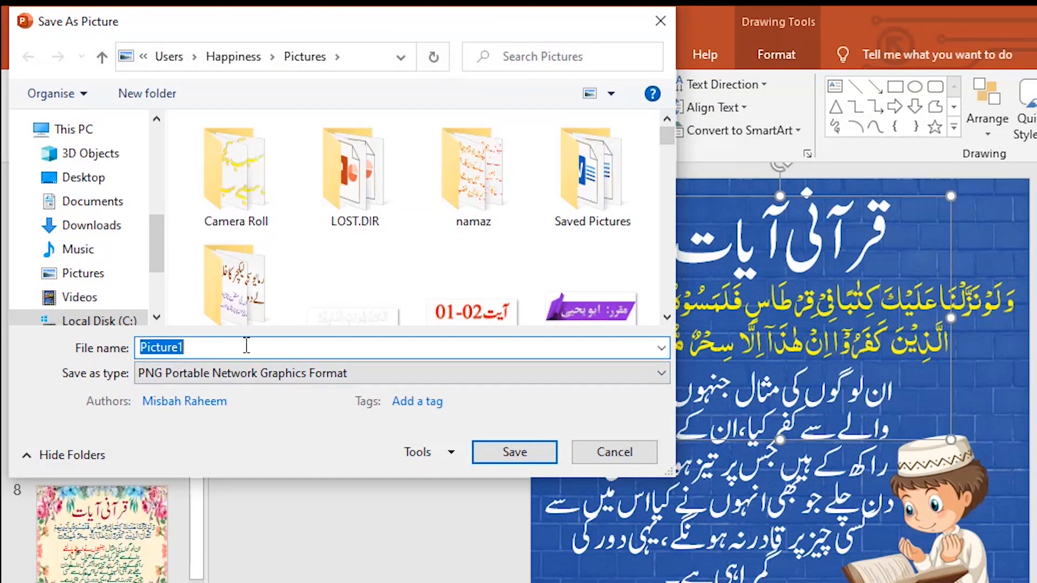
type("qrni ayt")
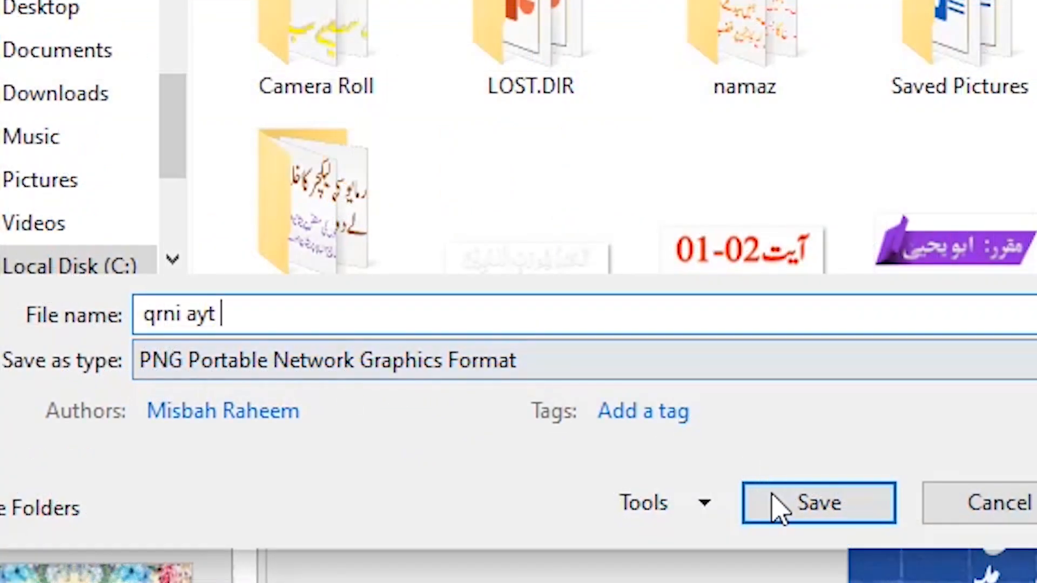
left_click(778, 516)
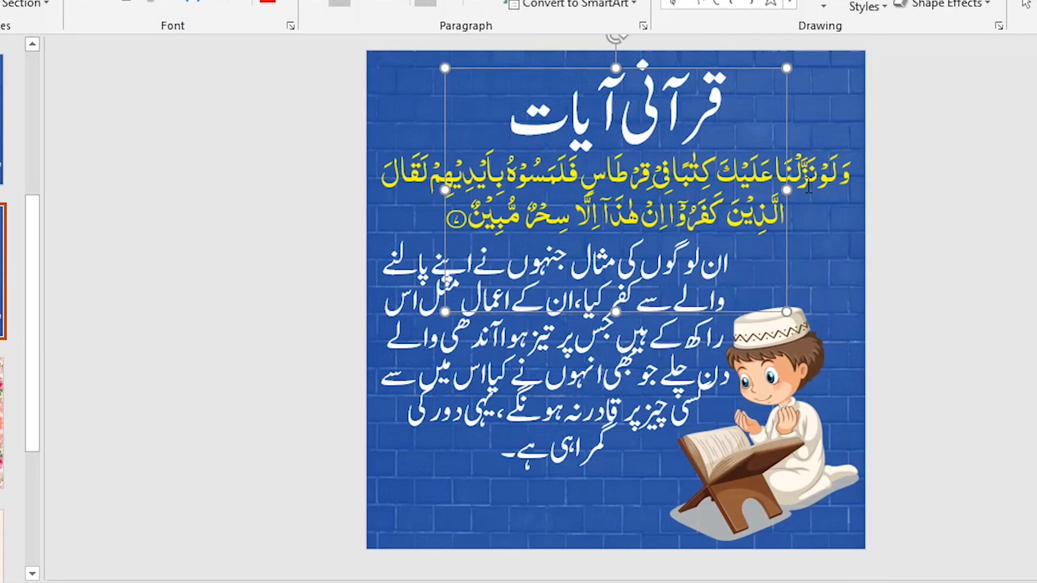
- Save the yellow Arabic verse text box as a PNG picture named "ayat 1" in the Pictures folder
left_click(808, 186)
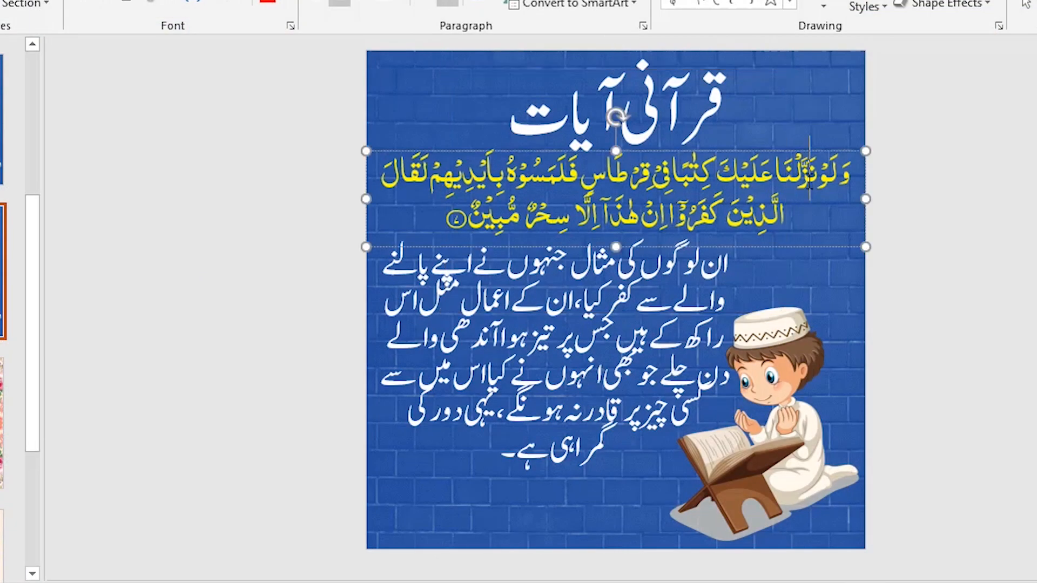
right_click(787, 152)
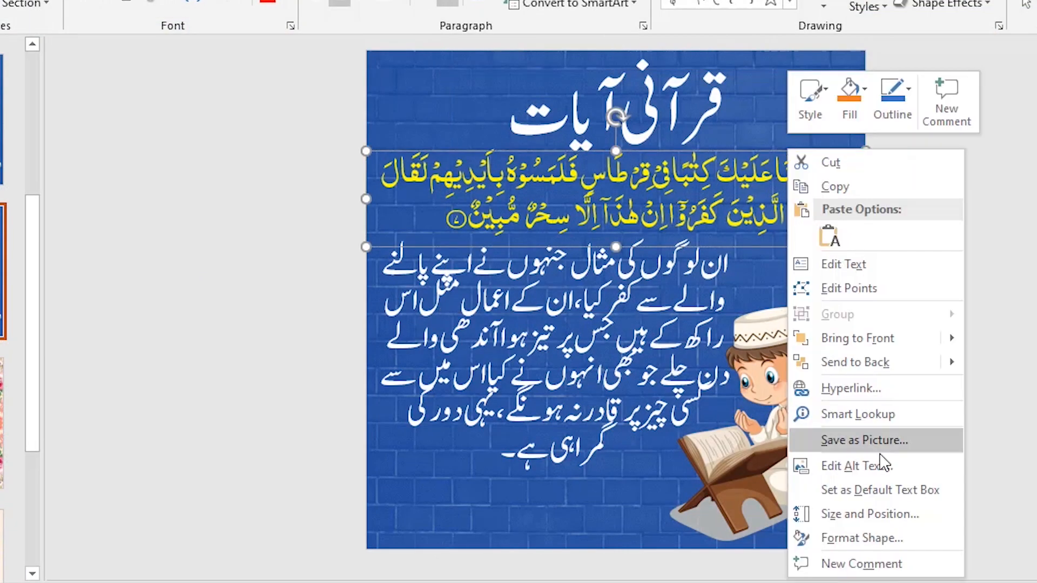
left_click(863, 440)
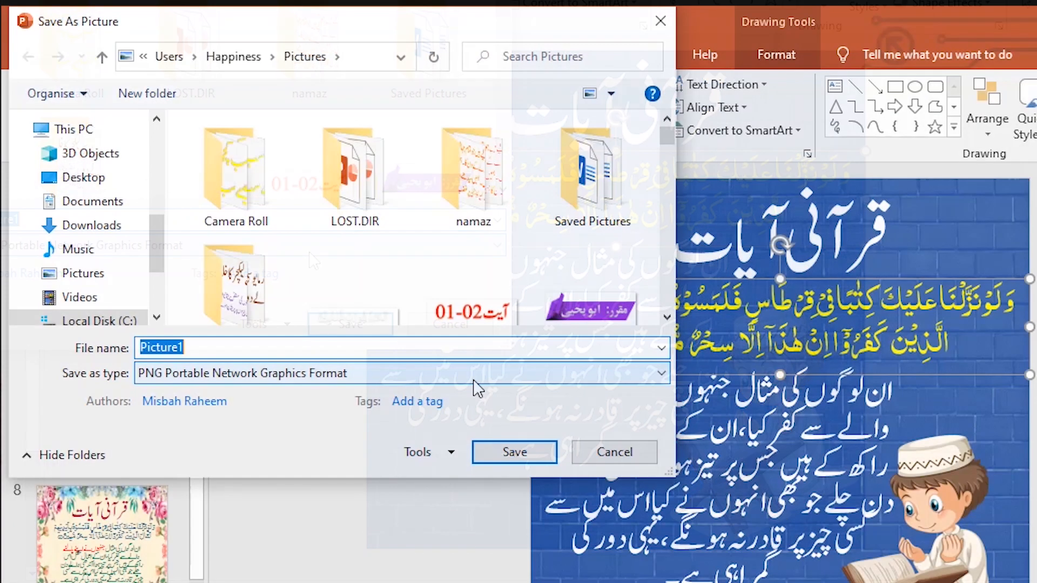
type("ayat 1")
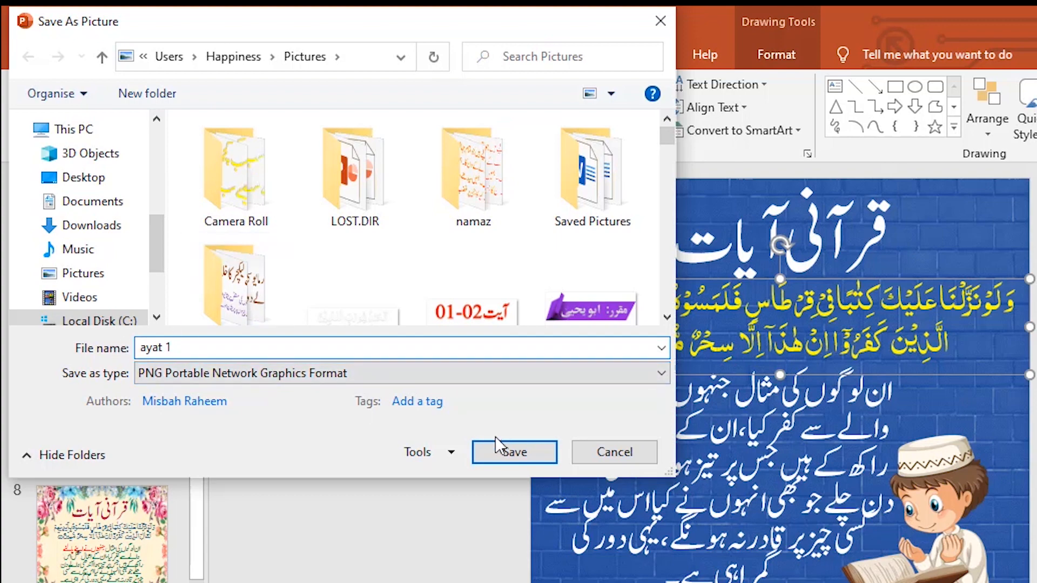
left_click(494, 453)
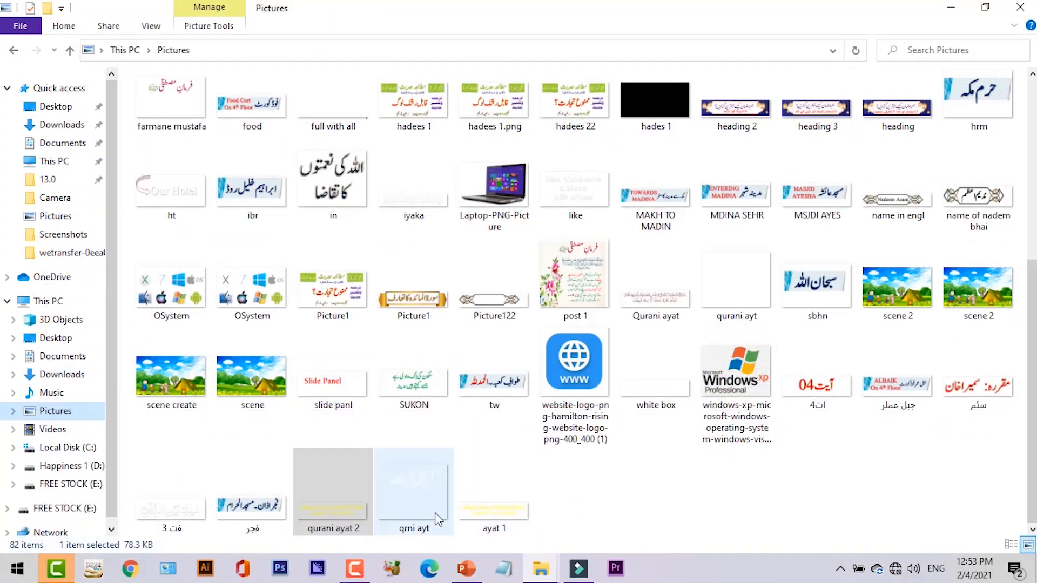
- Import the "qrni ayt" and "ayat 1" pictures together from the Pictures folder into the Filmora project media
left_click(434, 513)
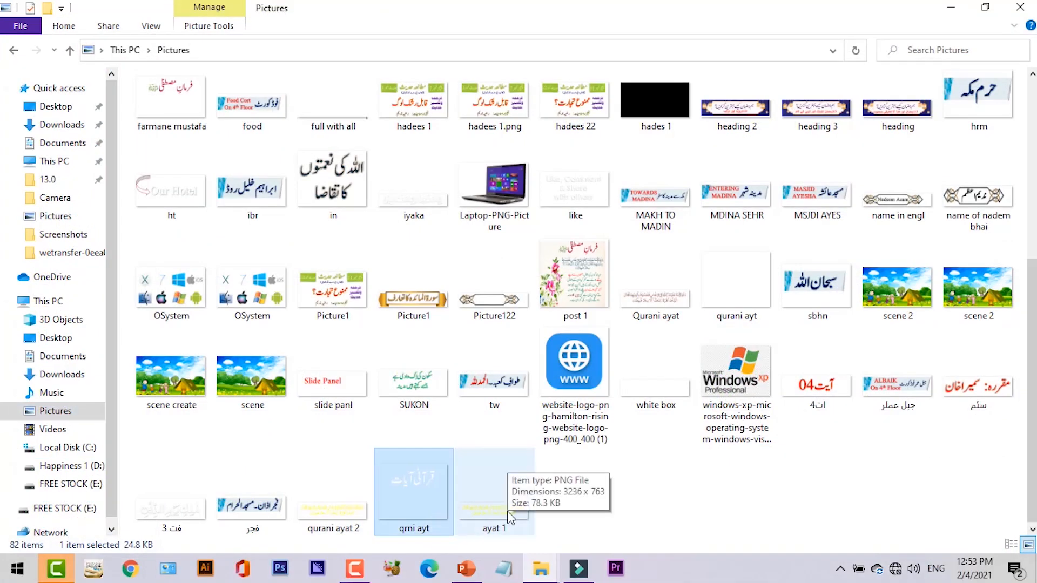
left_click(468, 527, "ctrl")
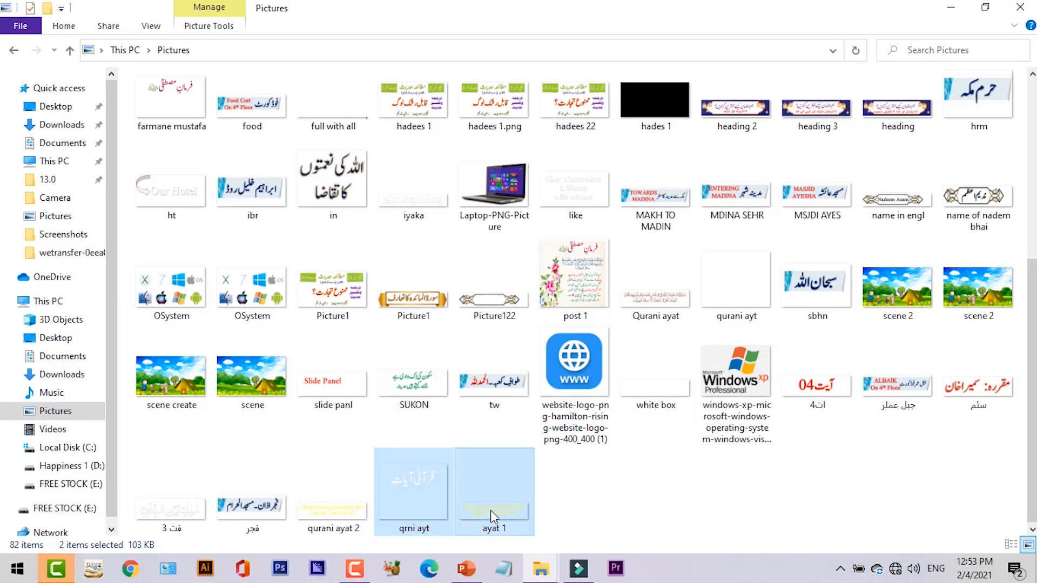
left_click_drag(490, 510, 497, 257)
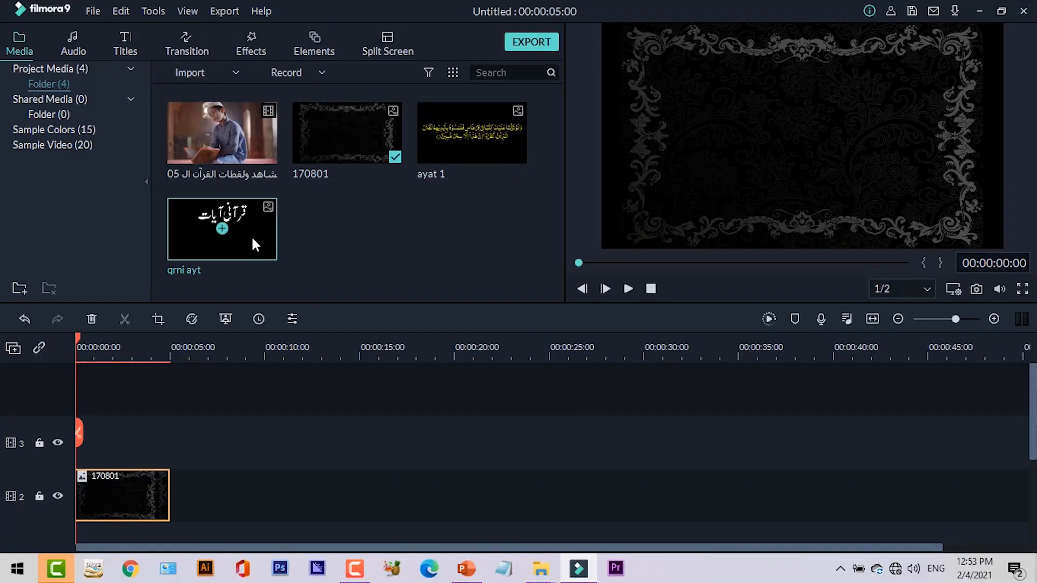
- Place "qrni ayt" at the start of video track 3, then shrink the heading slightly and centre it horizontally inside the frame
left_click_drag(254, 244, 80, 443)
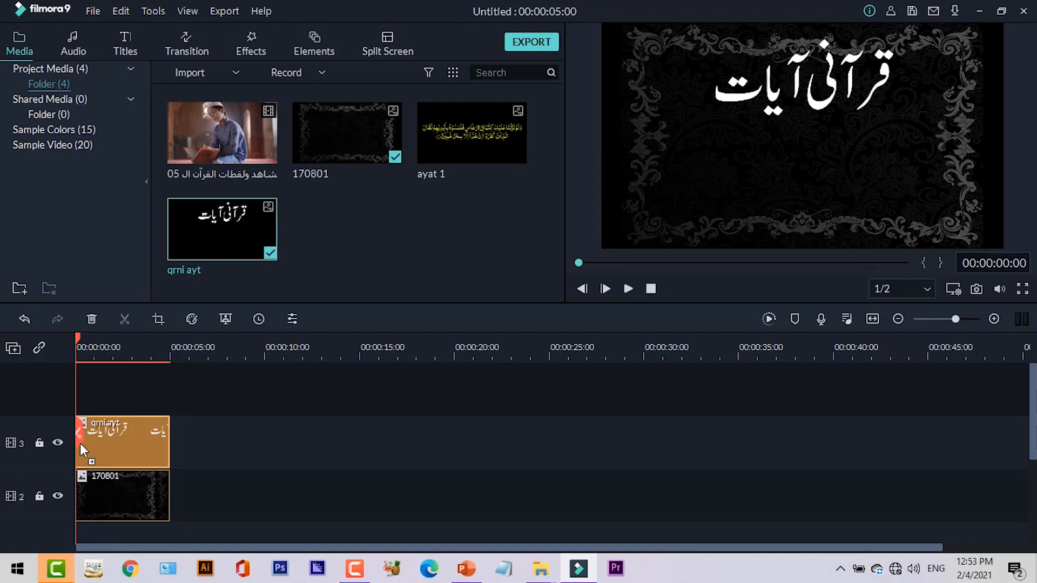
left_click(854, 79)
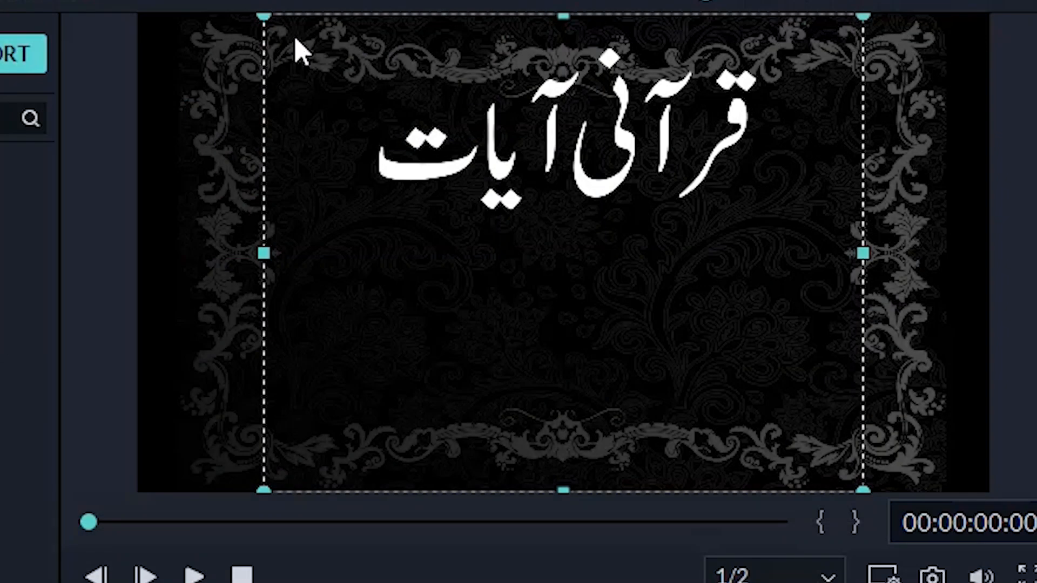
left_click_drag(860, 18, 792, 99)
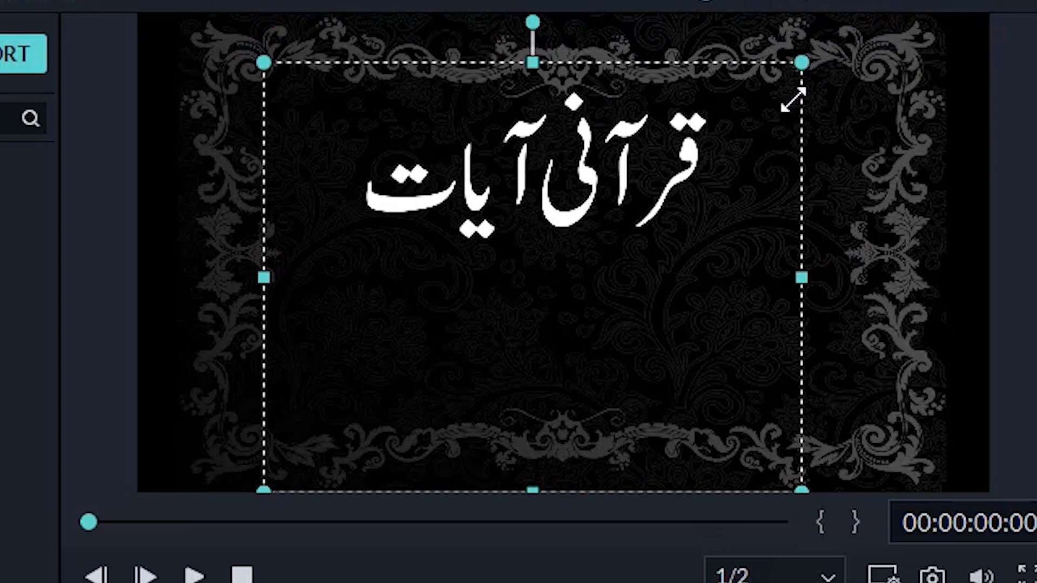
left_click_drag(722, 65, 730, 70)
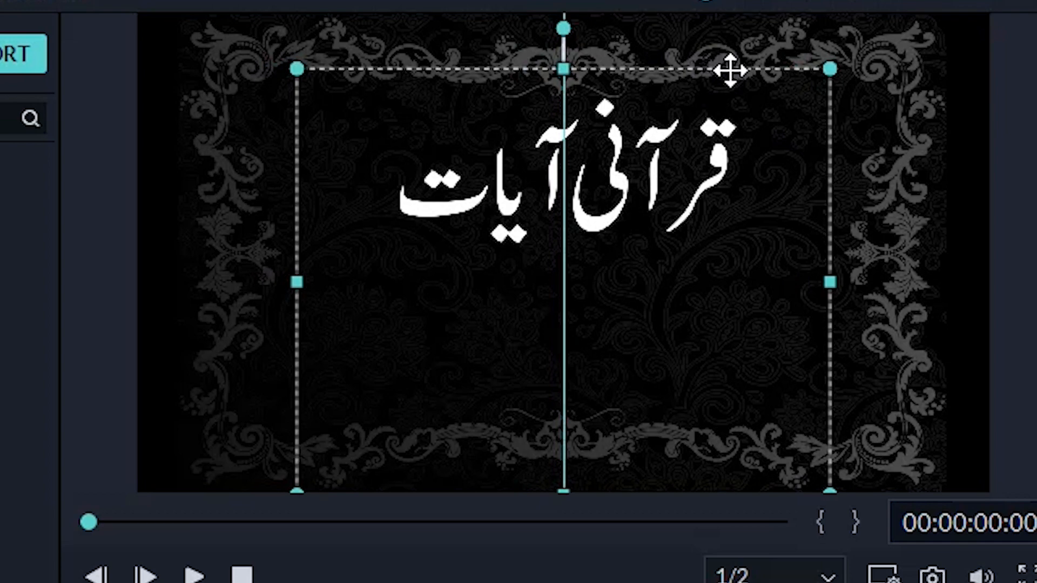
left_click_drag(730, 70, 729, 71)
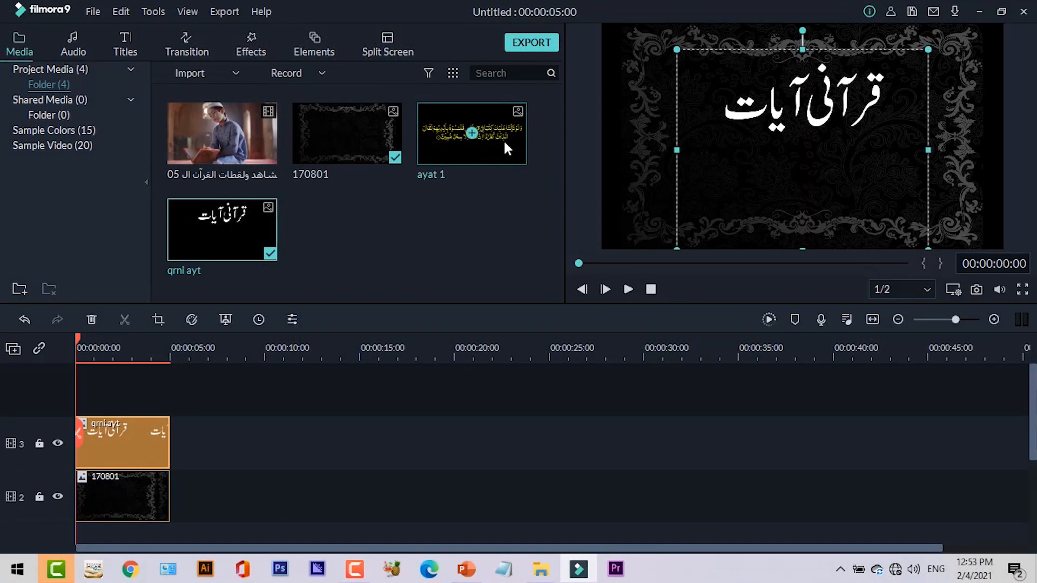
- Add "ayat 1" on a new track 4 starting at 00:00:00:20 and trim its end to match the clips below
left_click_drag(504, 140, 108, 387)
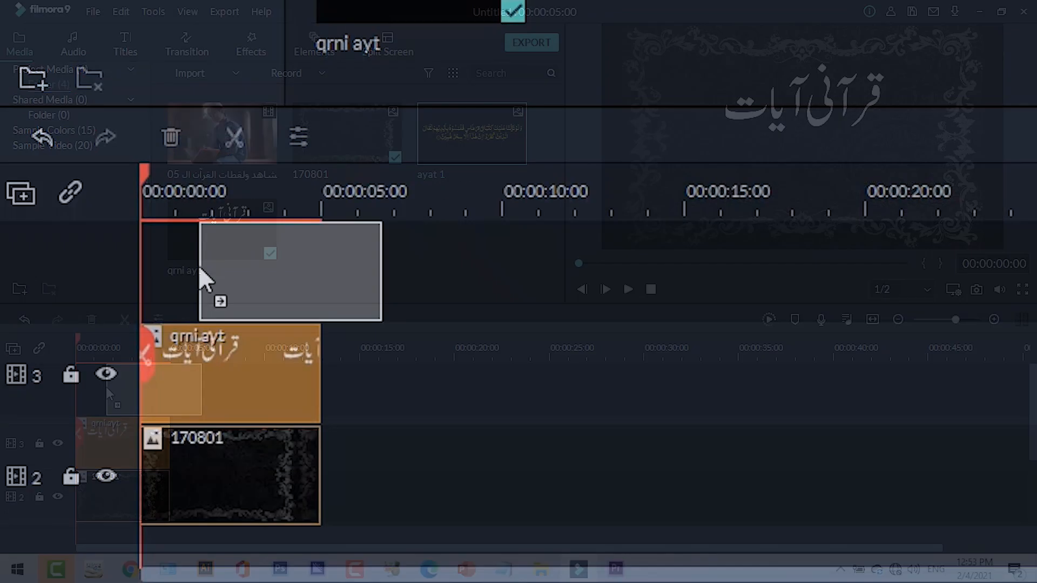
left_click_drag(200, 268, 173, 260)
left_click_drag(353, 374, 322, 382)
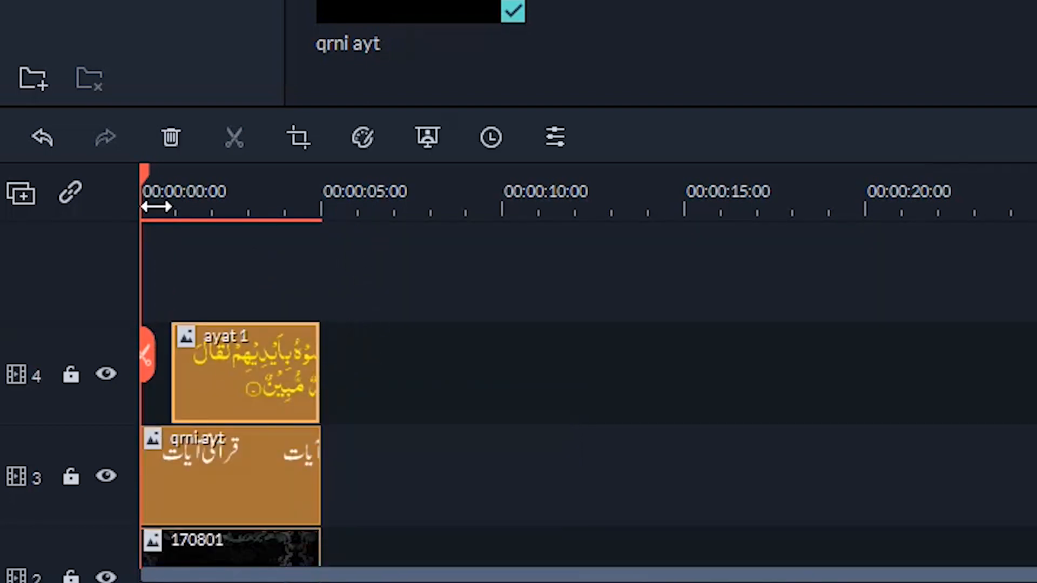
left_click_drag(145, 179, 169, 180)
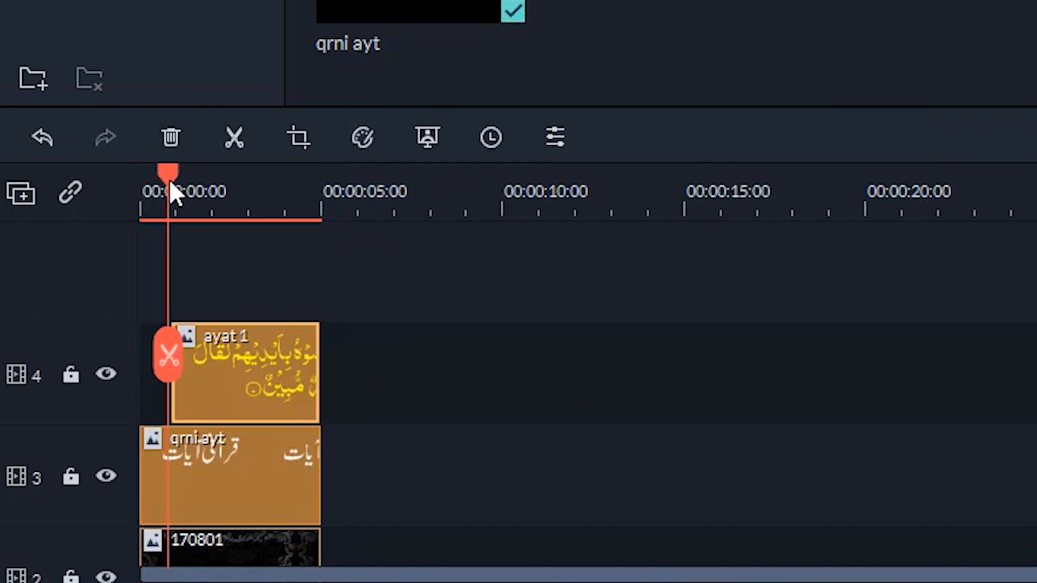
left_click_drag(235, 384, 232, 385)
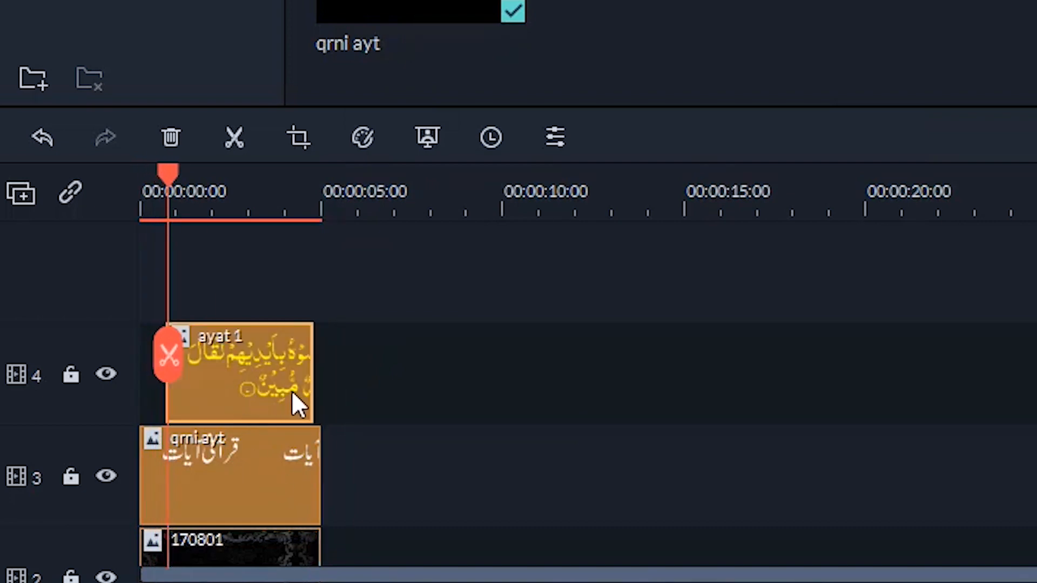
left_click_drag(313, 384, 320, 384)
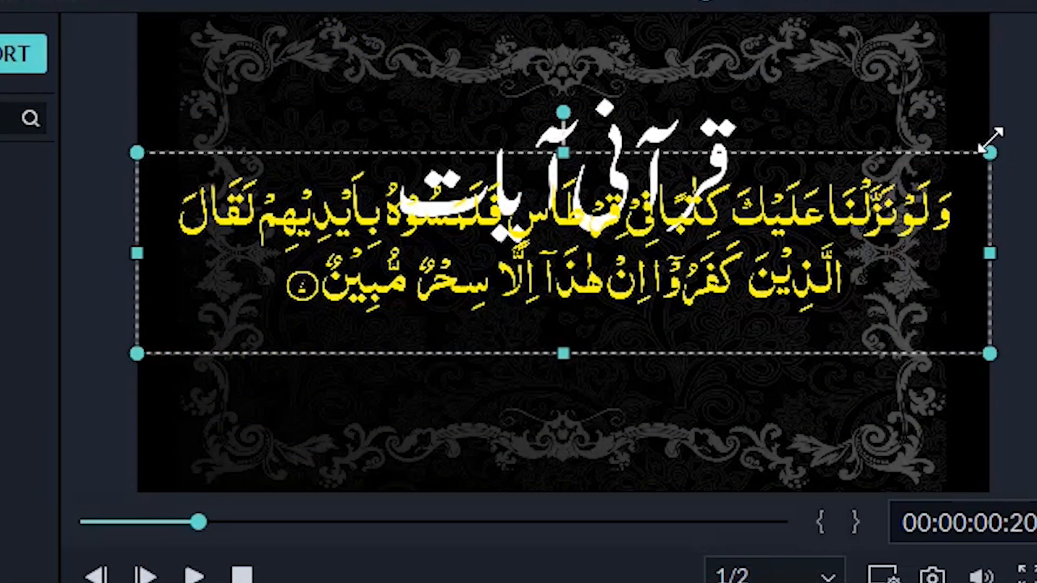
- Scale down the yellow verse in the preview and centre it below the white heading, inside the ornamental frame
left_click_drag(989, 151, 773, 204)
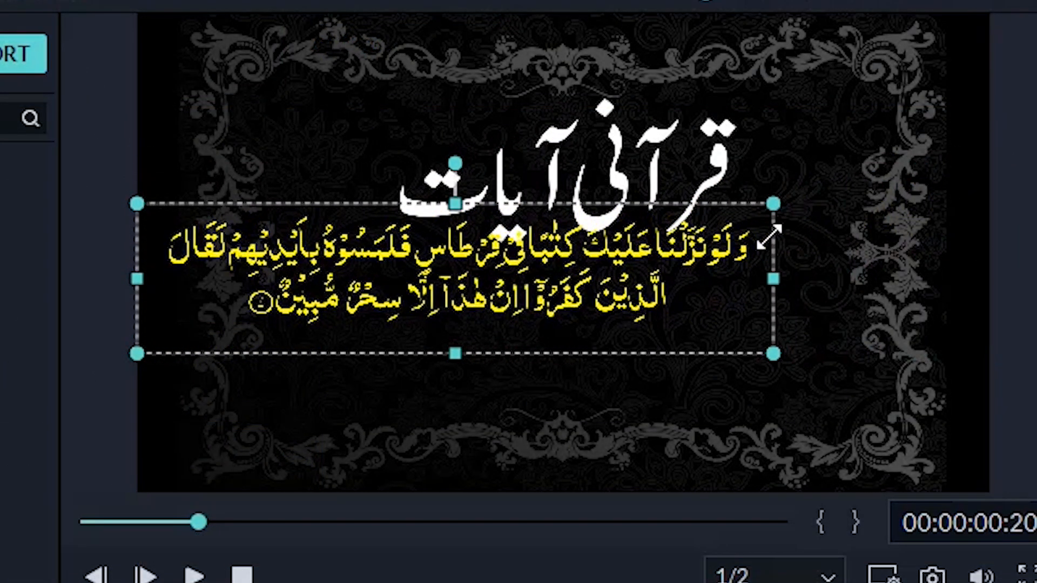
left_click_drag(610, 202, 721, 254)
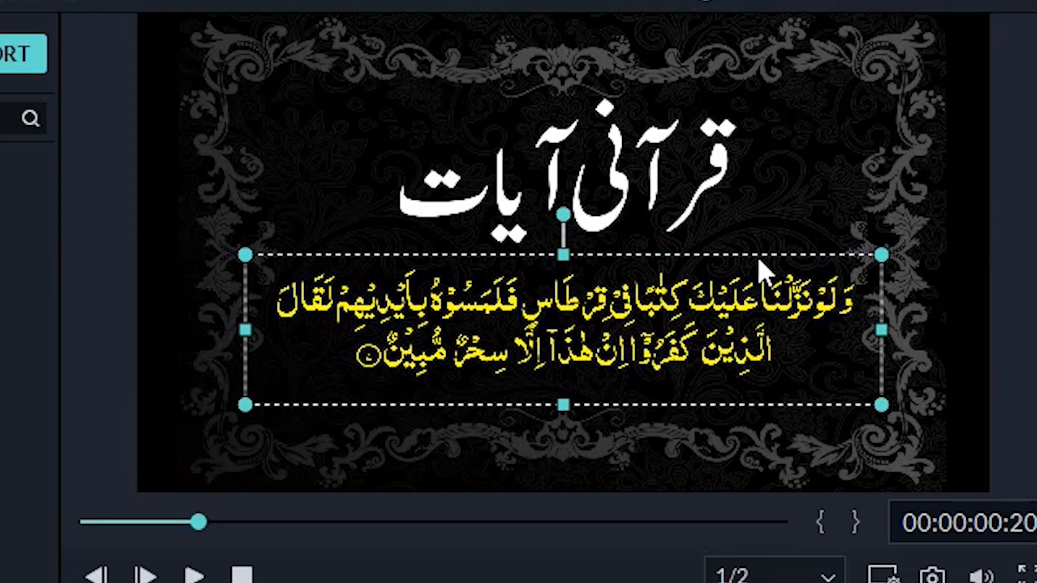
- Shrink the yellow verse and the white heading slightly and arrange them closer together, centred horizontally inside the ornamental frame
left_click_drag(881, 255, 849, 262)
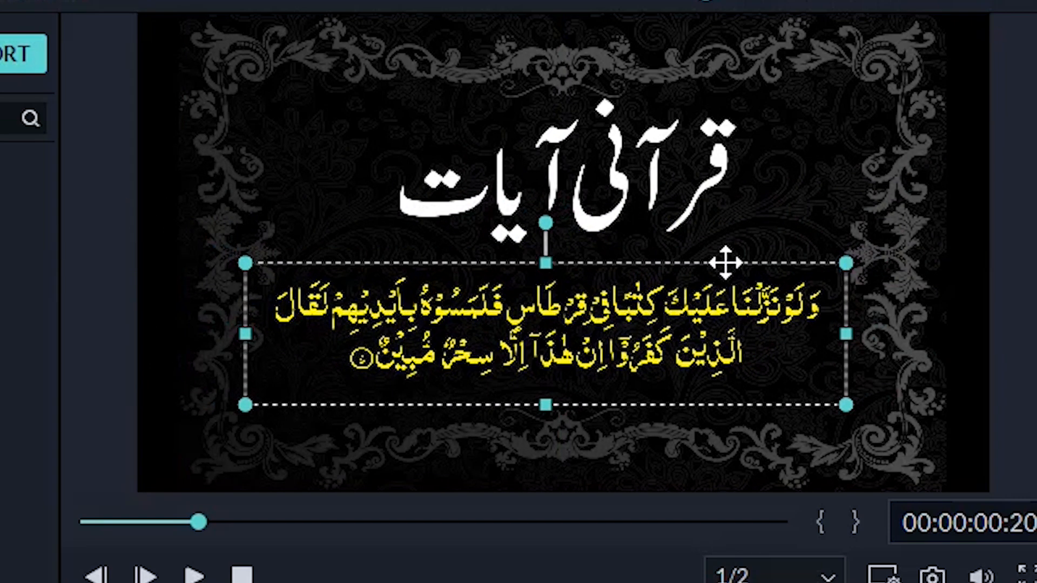
left_click_drag(725, 263, 731, 259)
left_click(730, 157)
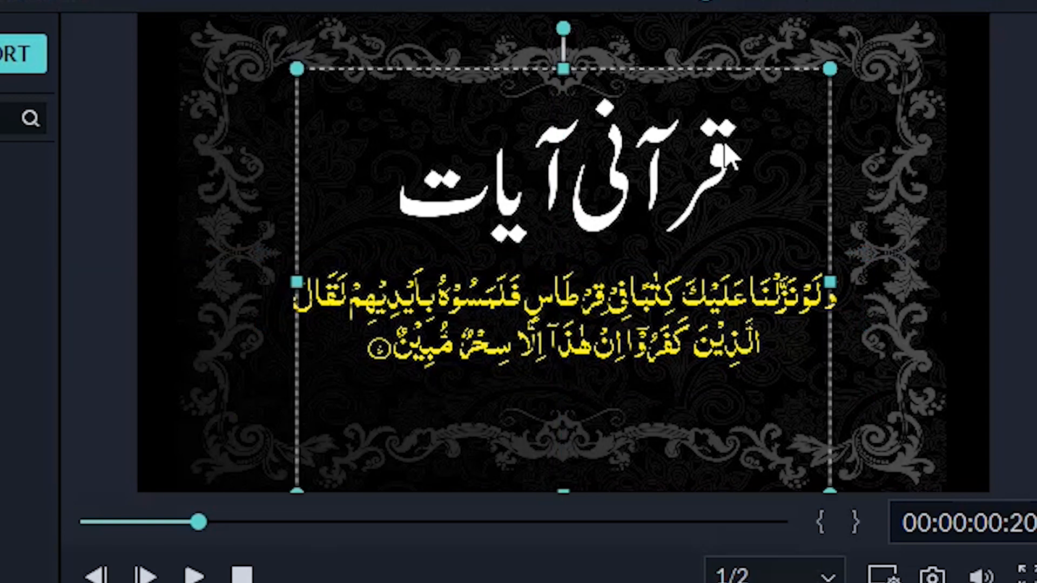
left_click_drag(829, 69, 765, 120)
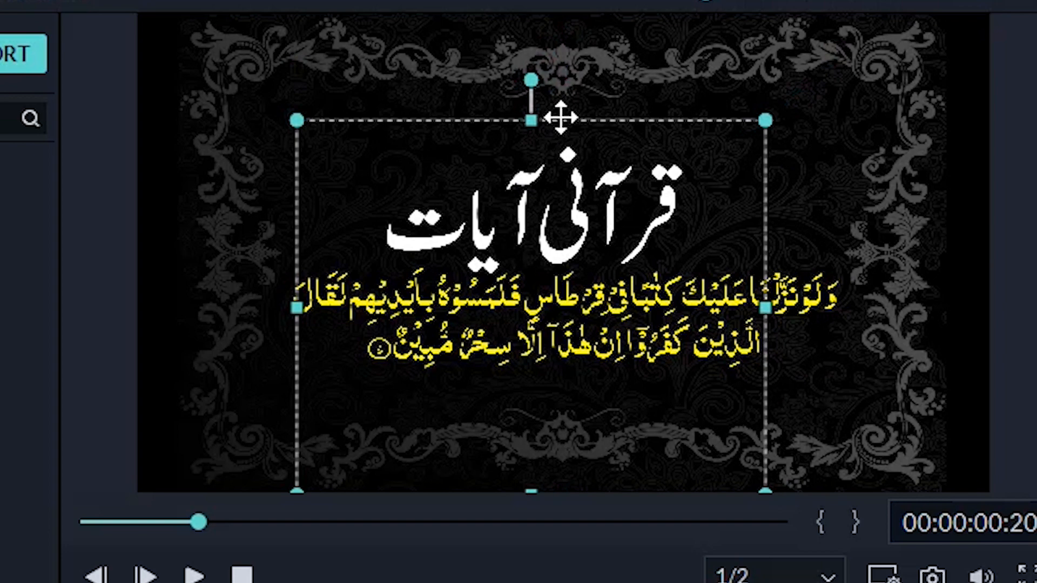
left_click_drag(561, 116, 594, 76)
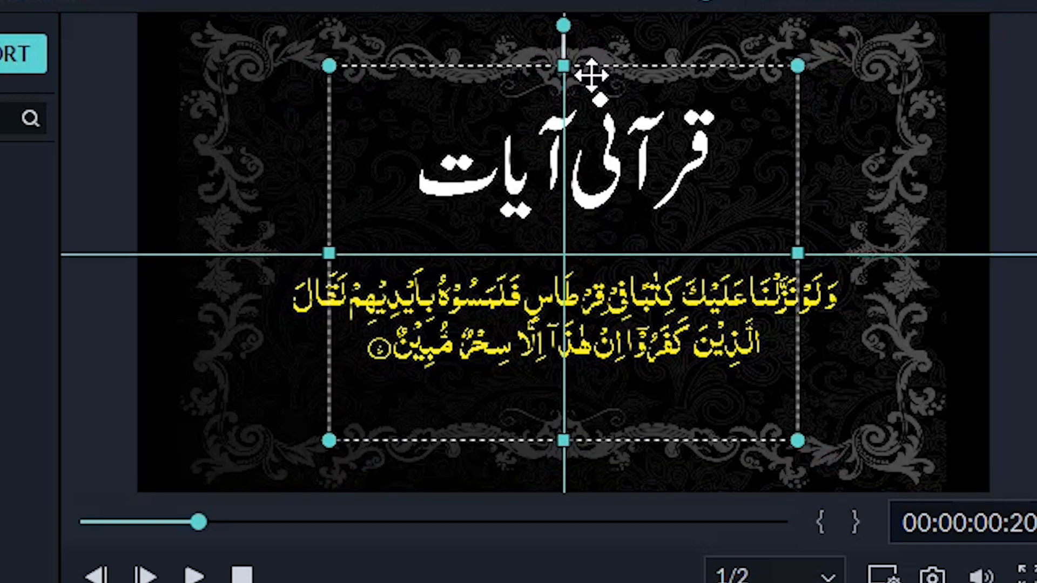
left_click(852, 290)
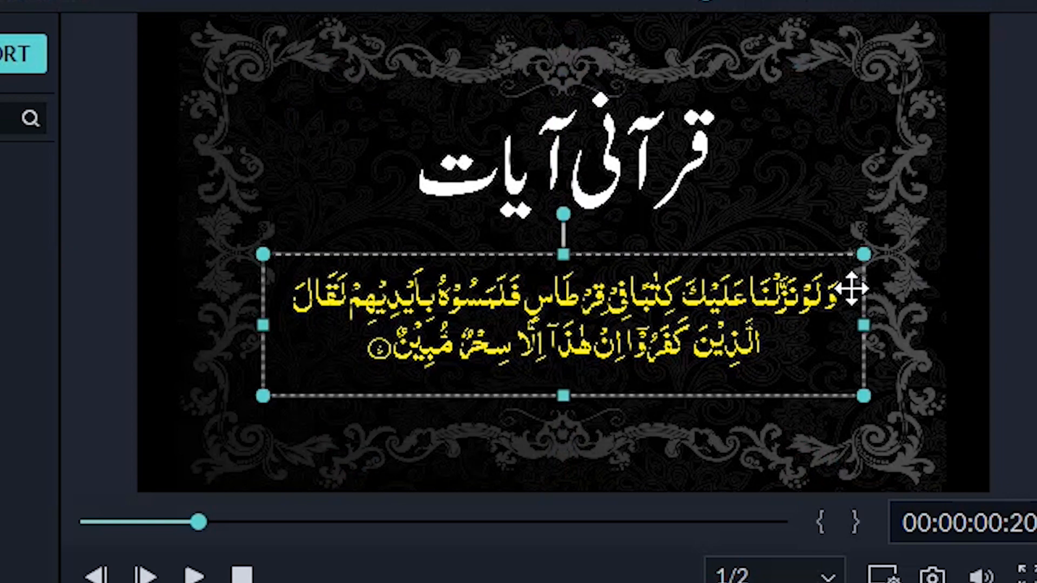
left_click_drag(824, 248, 826, 210)
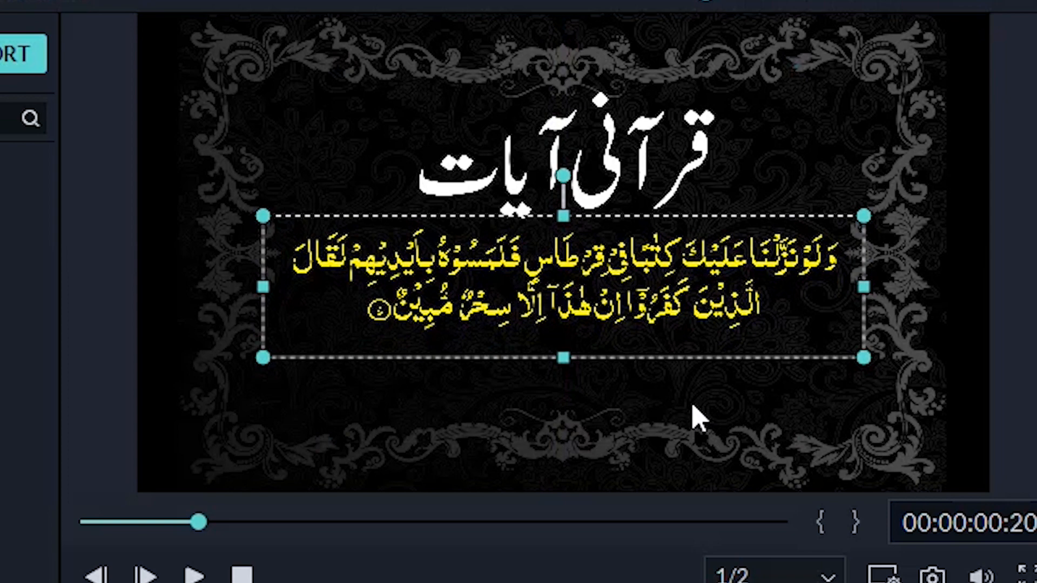
left_click(697, 416)
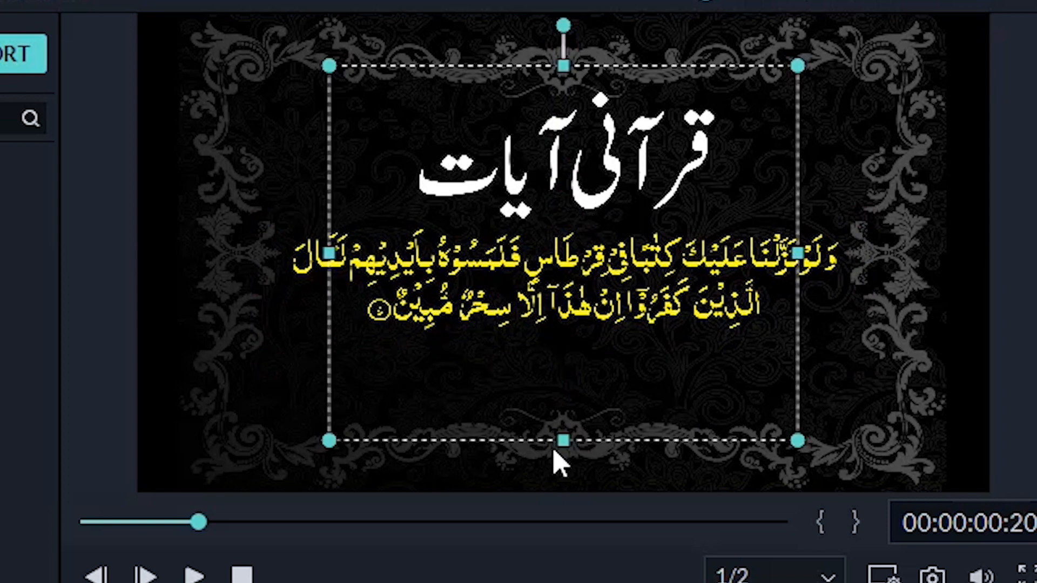
left_click_drag(564, 439, 563, 372)
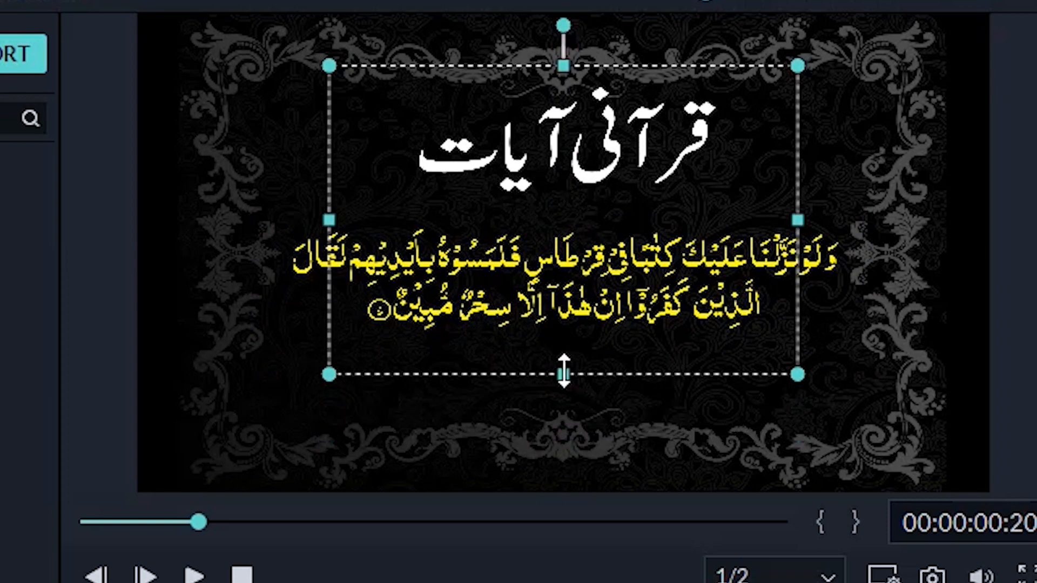
key("ctrl+z")
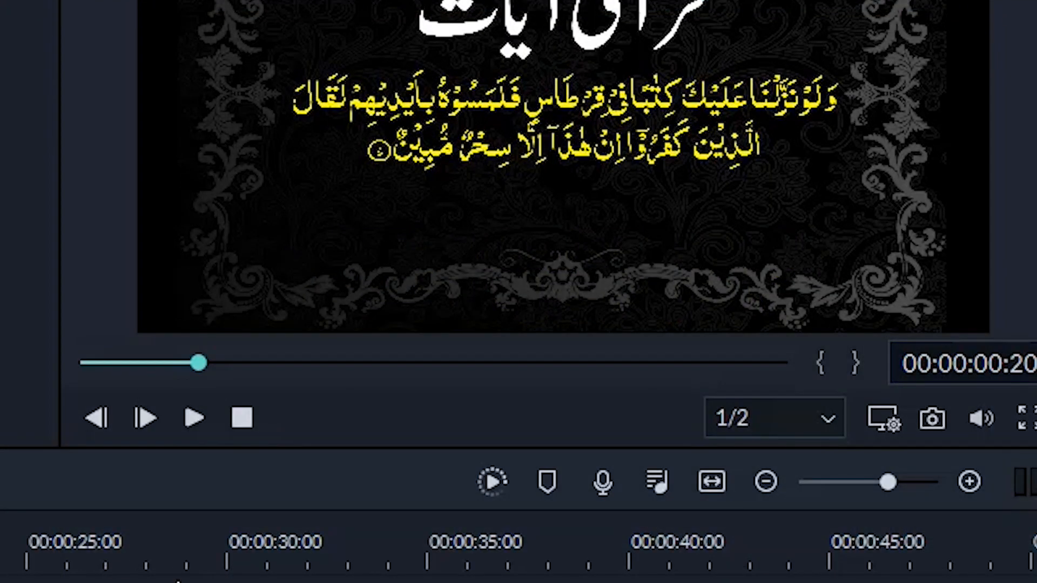
- Render the preview and trim the start of "qrni ayt" on track 3 so it begins between the background and the verse
left_click(498, 489)
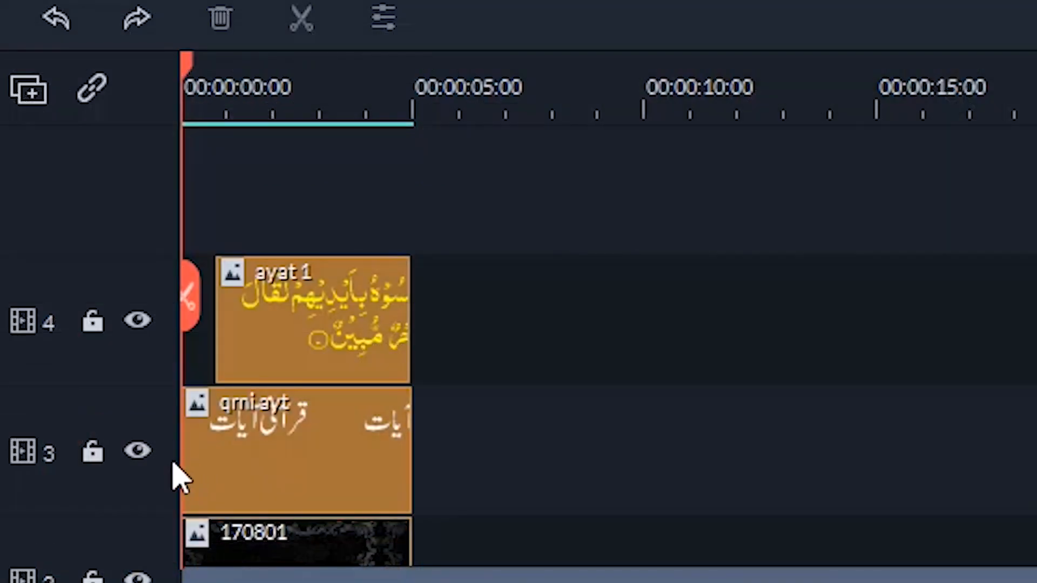
left_click(191, 468)
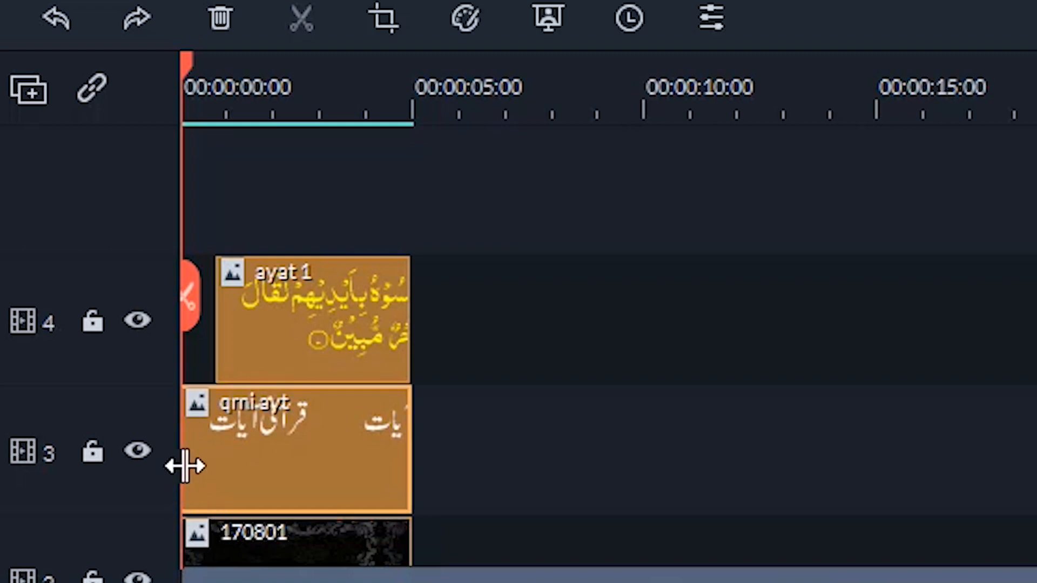
left_click_drag(185, 465, 213, 467)
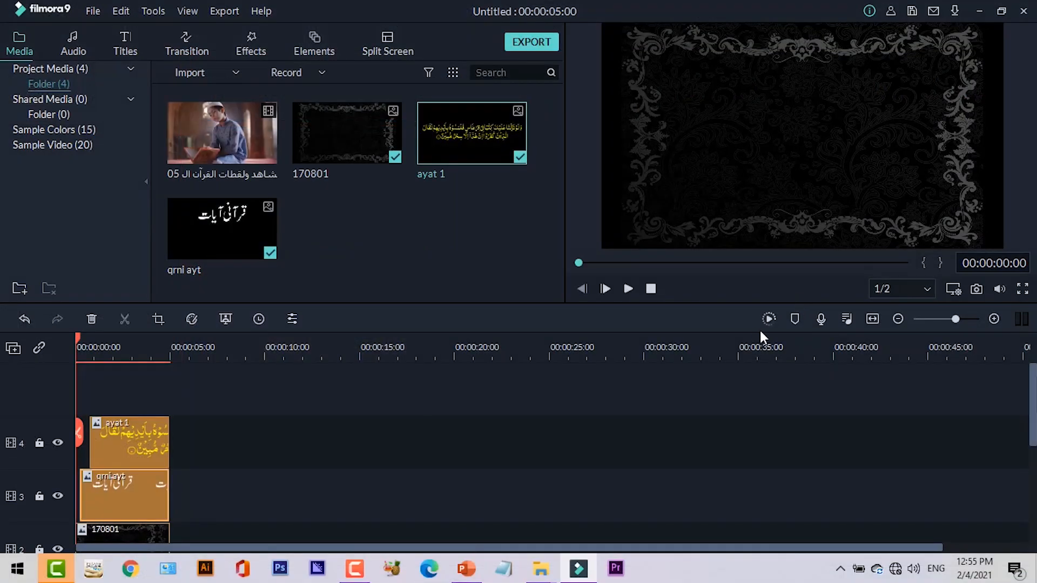
- Render the timeline preview again and watch the opening section in full screen
left_click(769, 319)
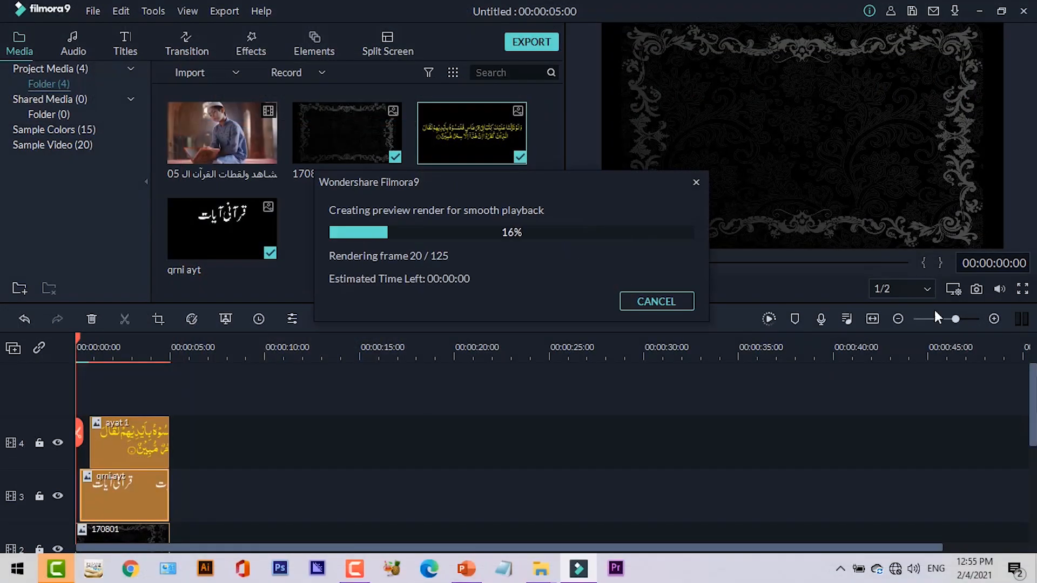
left_click(1026, 292)
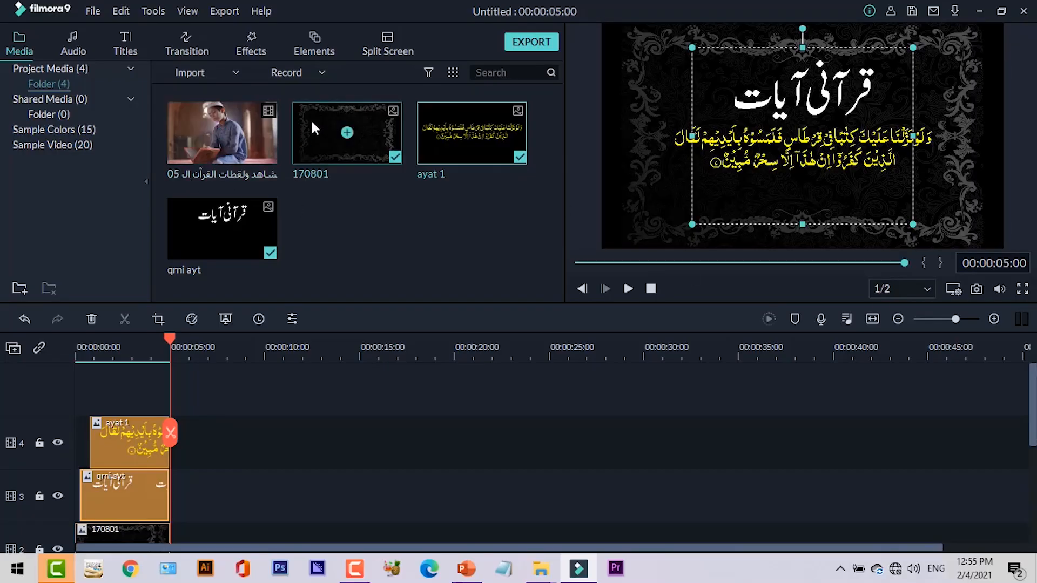
- Append the video of the boy reading after "170801" on track 2, keeping the project settings at 1920 x 1080 25fps
left_click_drag(273, 138, 181, 528)
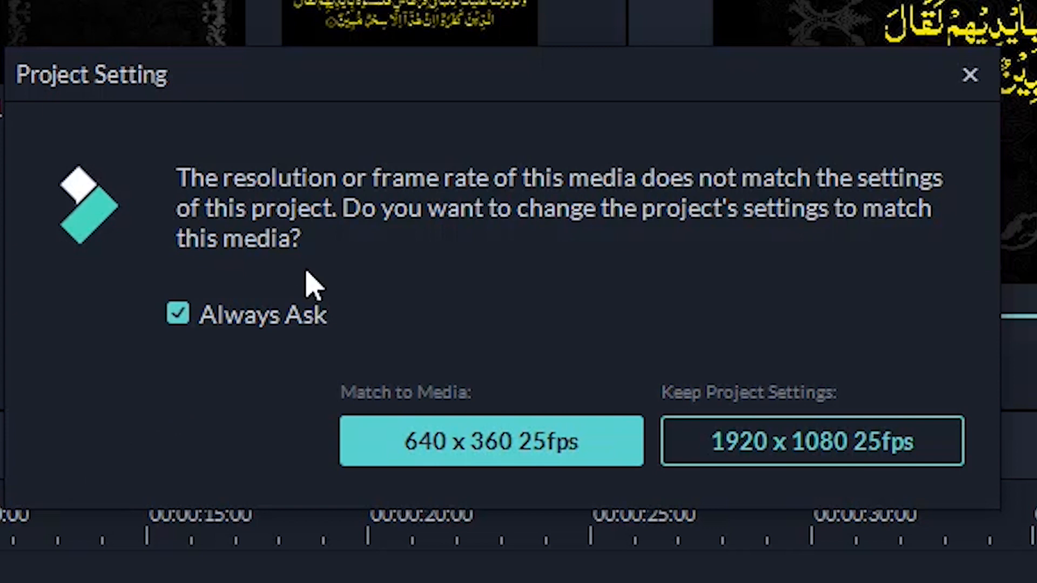
left_click(846, 468)
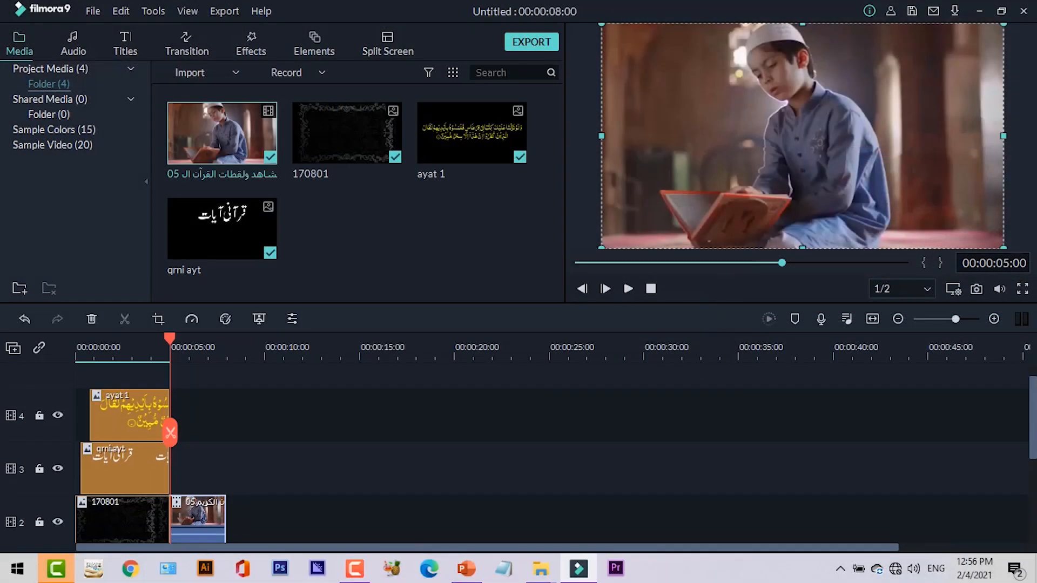
scroll(170, 432, "down", 1)
- Add "qrni ayt" again on track 3 at 00:00:05:00, shrink the heading and place it in the empty area left of the boy's head
mouse_move(253, 201)
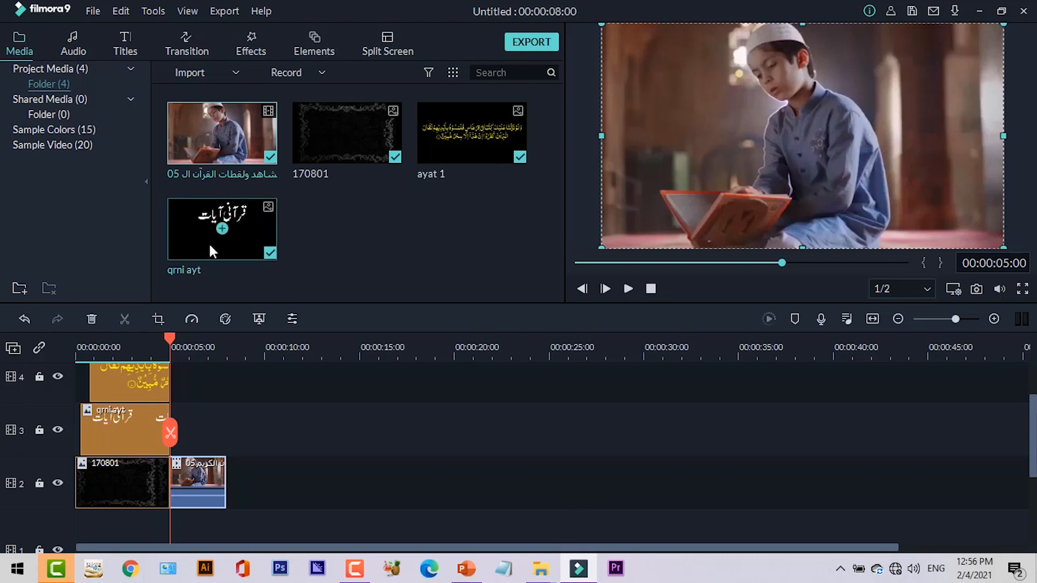
left_click_drag(251, 228, 171, 497)
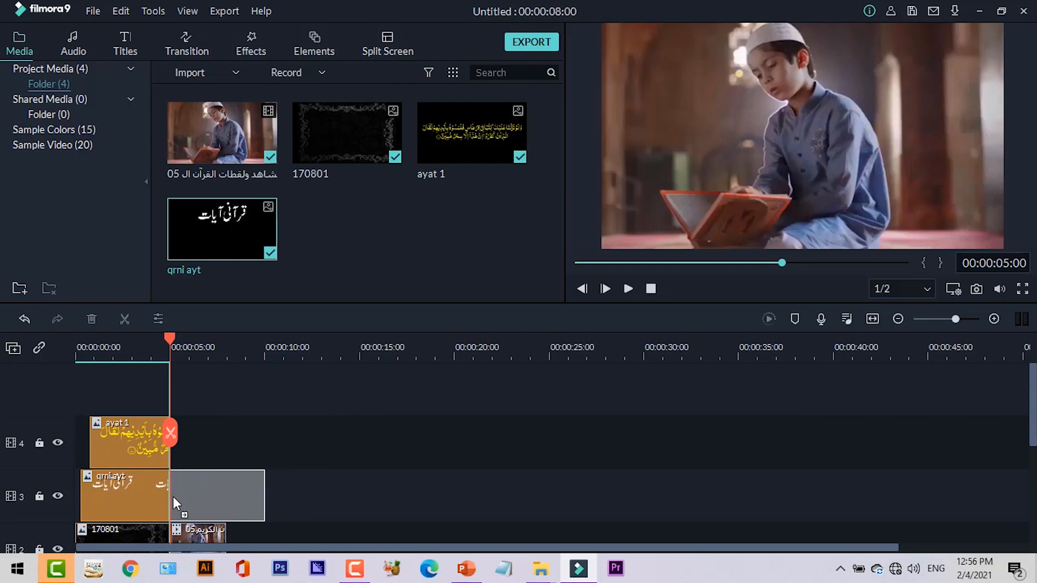
left_click_drag(172, 497, 172, 497)
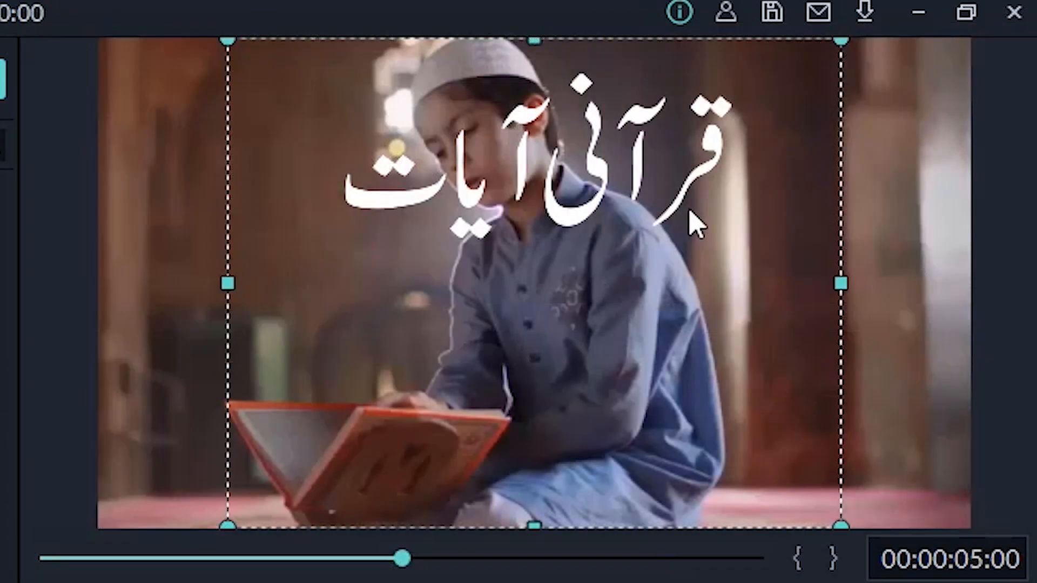
left_click_drag(841, 41, 608, 225)
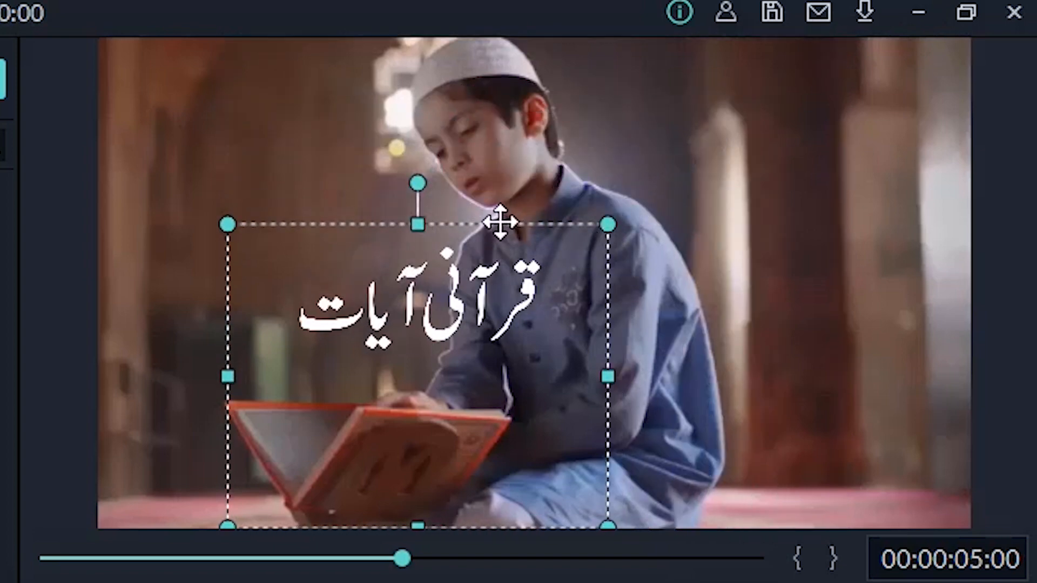
left_click_drag(500, 222, 349, 145)
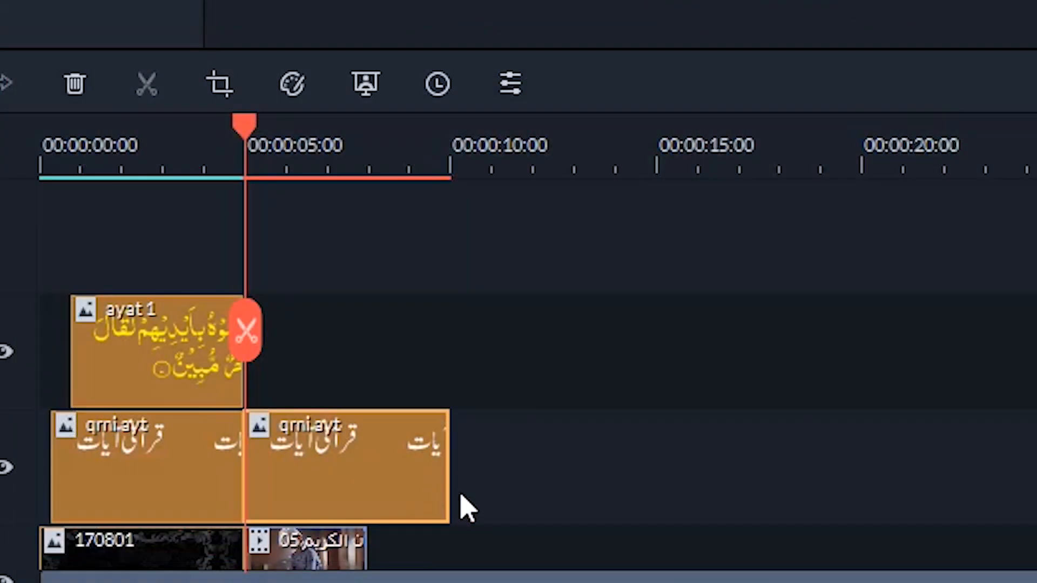
- Shorten the second "qrni ayt" clip at both ends and position it to start at 00:00:05:06 above the video clip
left_click_drag(453, 489, 368, 487)
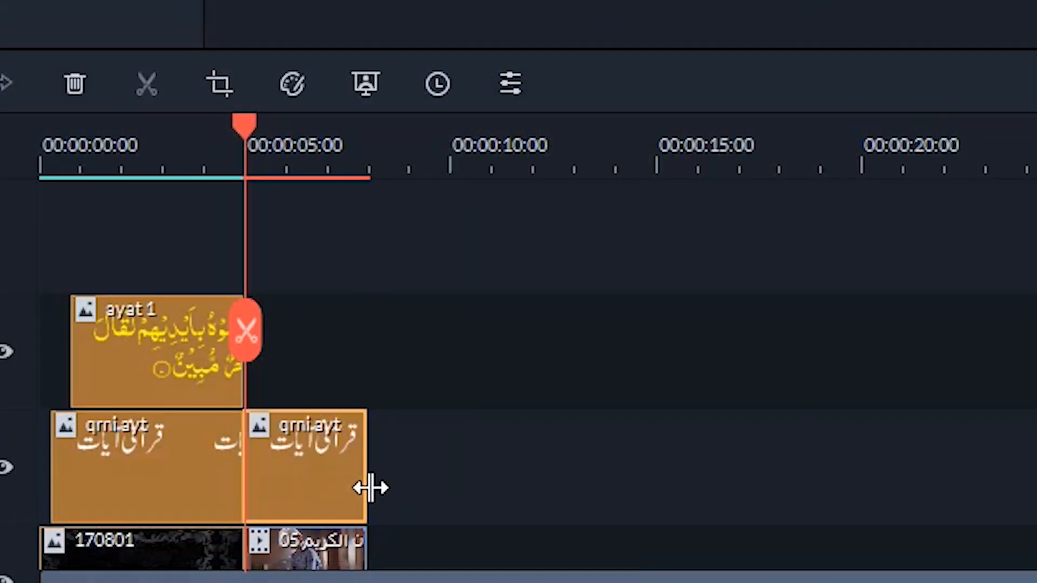
left_click_drag(241, 477, 287, 495)
left_click_drag(297, 154, 470, 162)
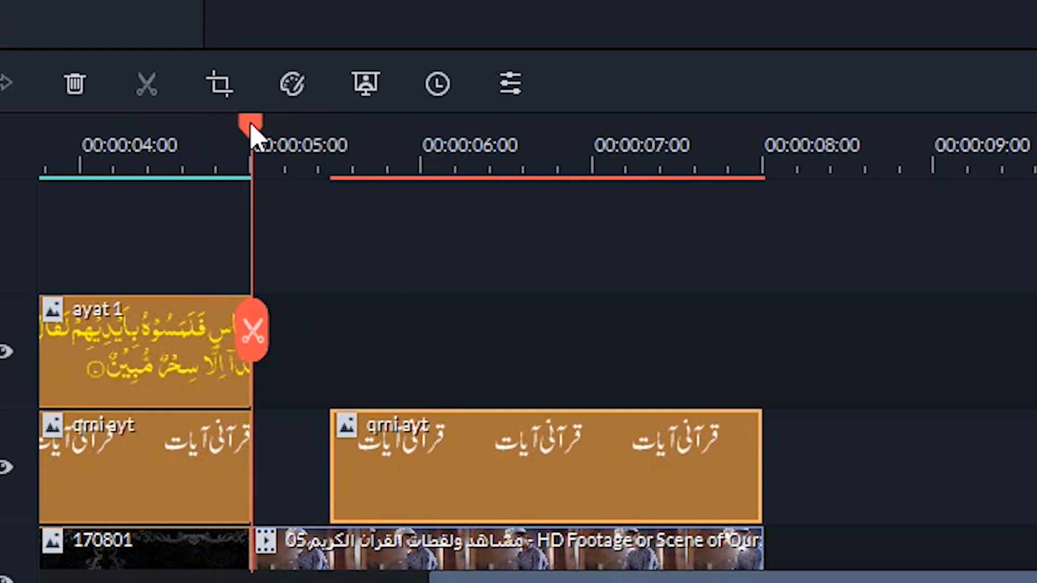
left_click_drag(250, 125, 295, 130)
left_click_drag(376, 448, 322, 454)
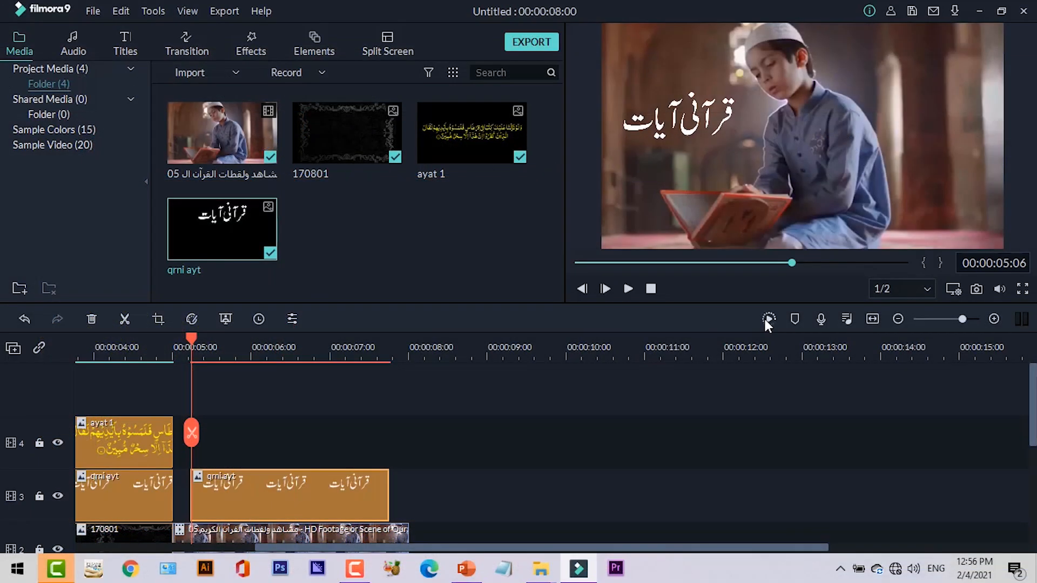
- Render the updated timeline and play the whole video from the beginning in full screen
left_click(766, 319)
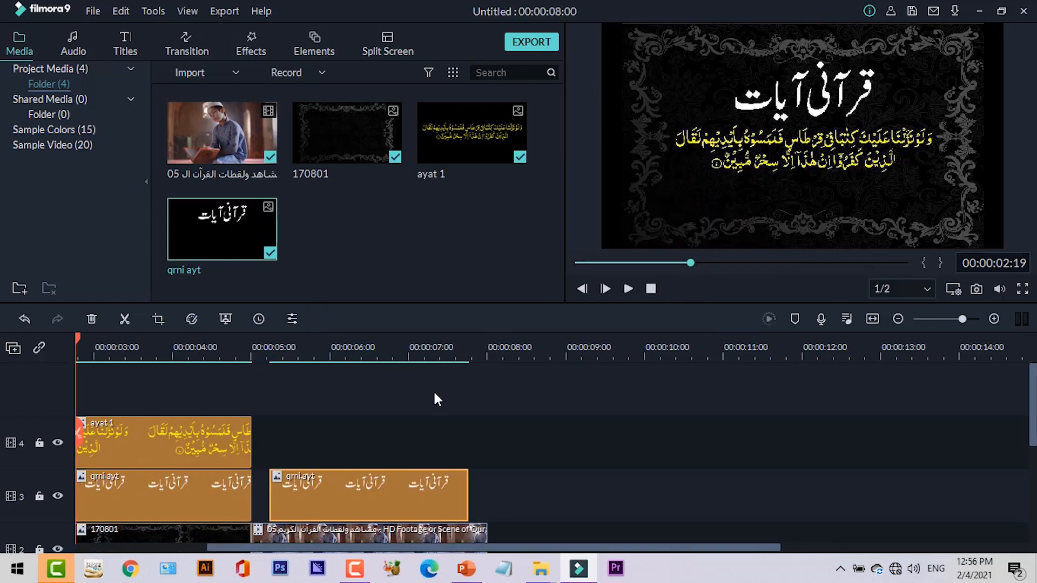
left_click(1022, 292)
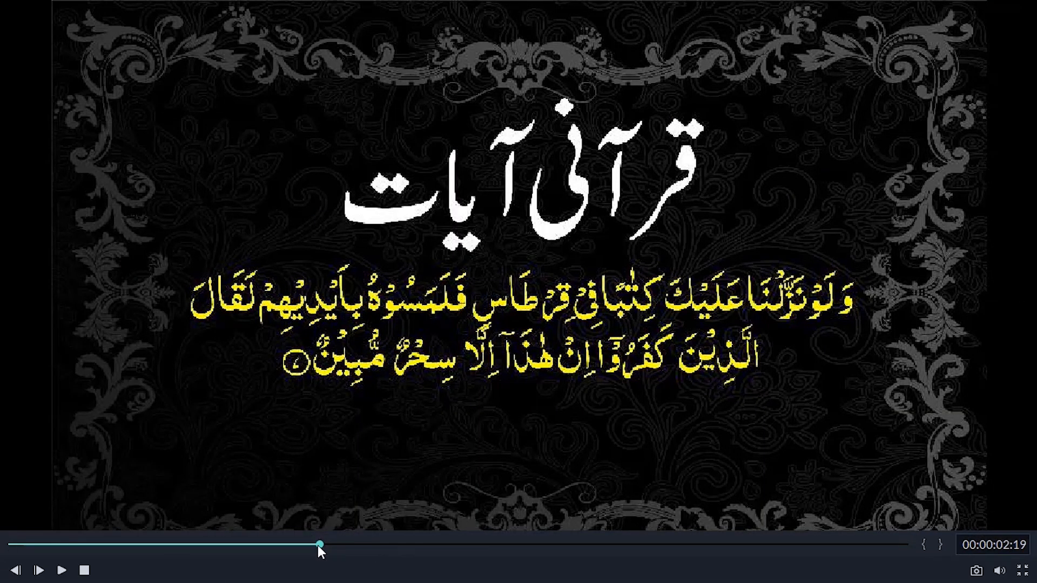
left_click_drag(319, 545, 12, 544)
key("space")
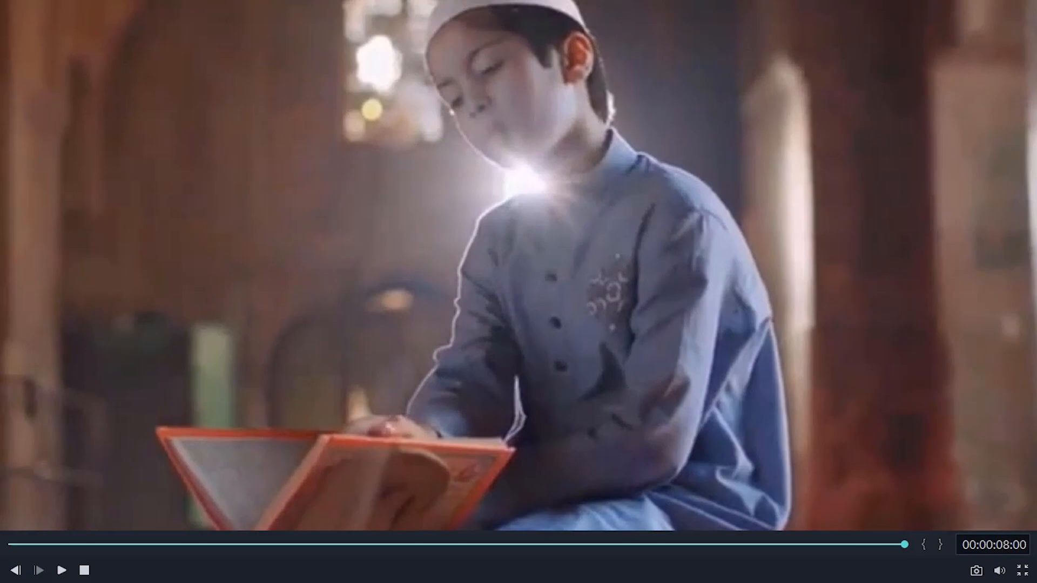
key("Escape")
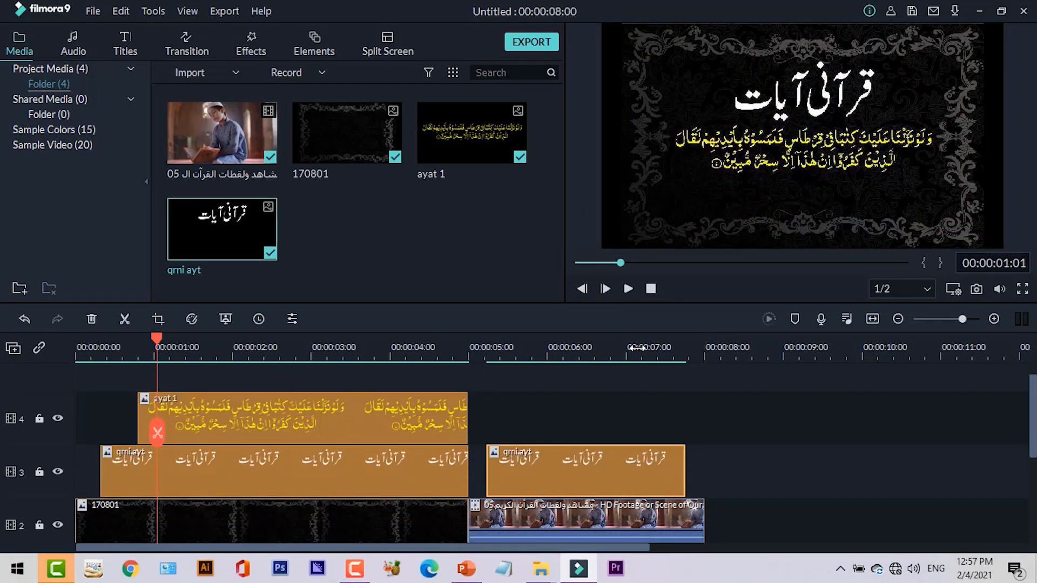
left_click_drag(660, 358, 486, 349)
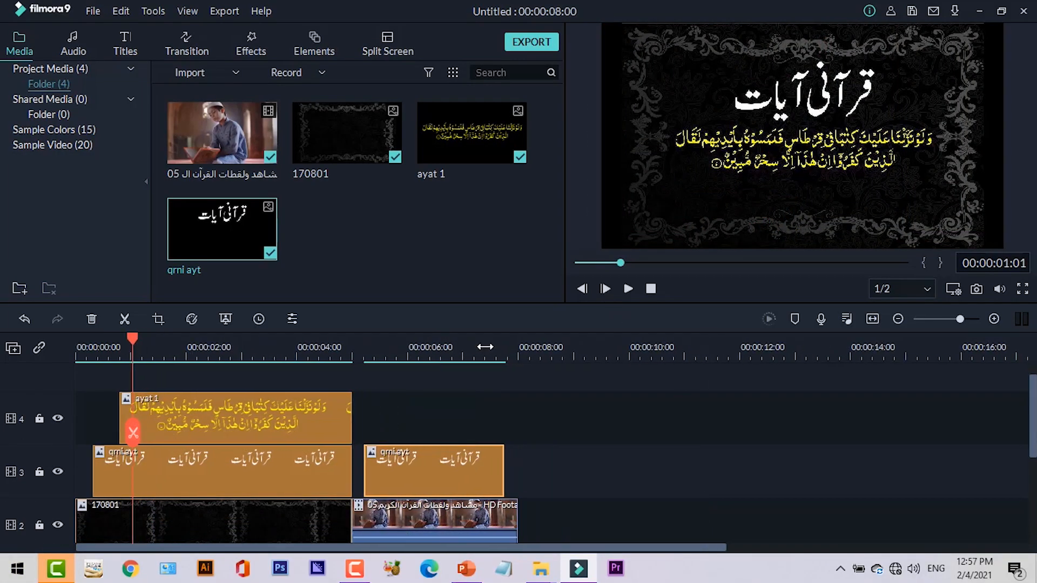